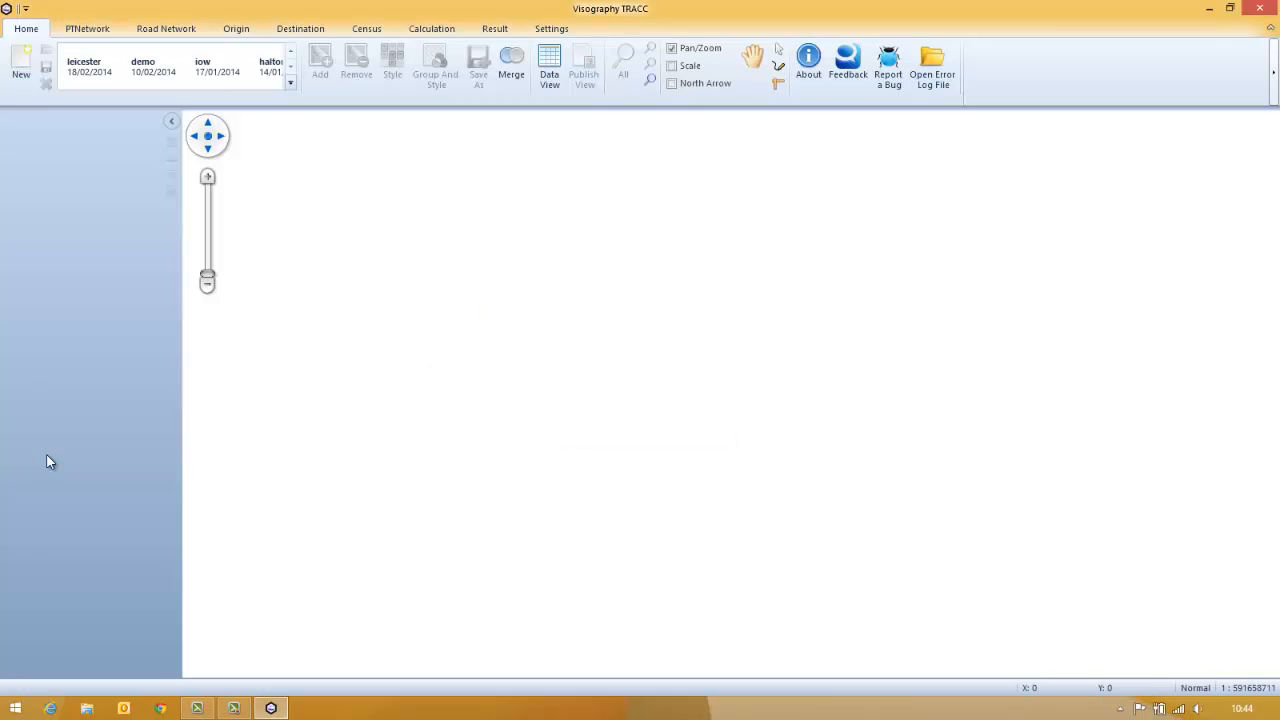
Create a project named leicester and open it
click(21, 60)
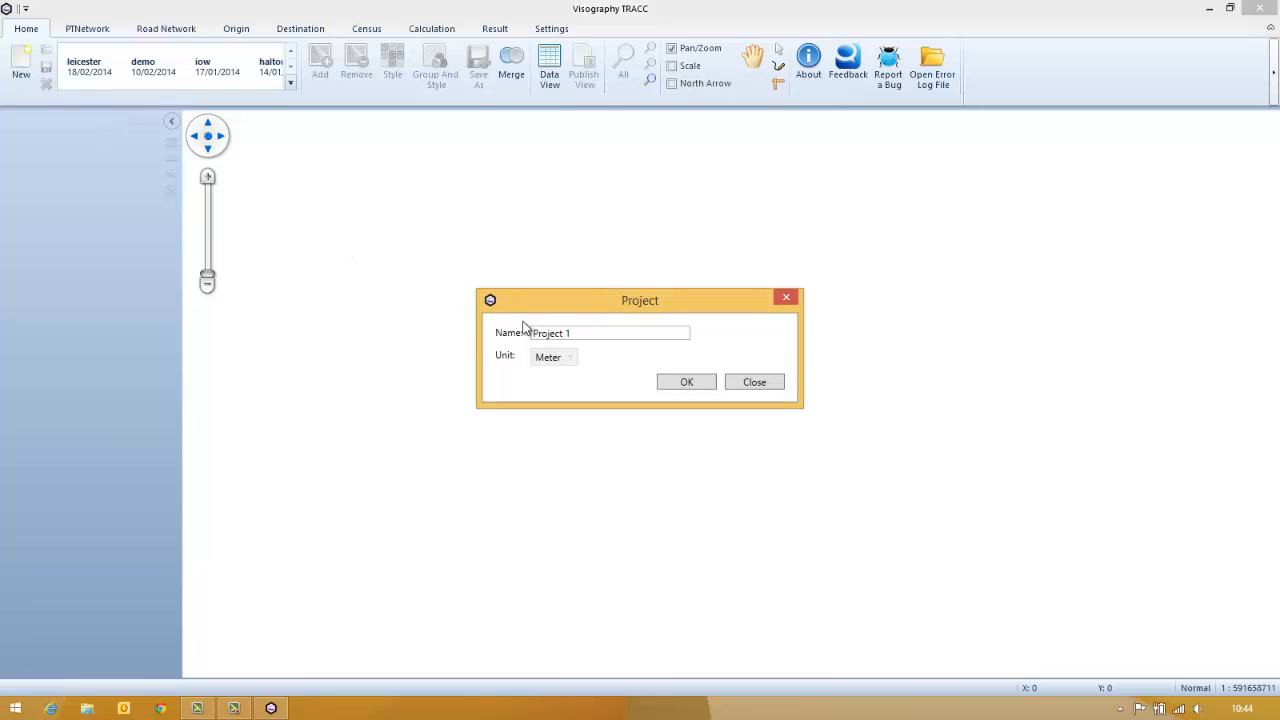
drag(585, 336, 462, 345)
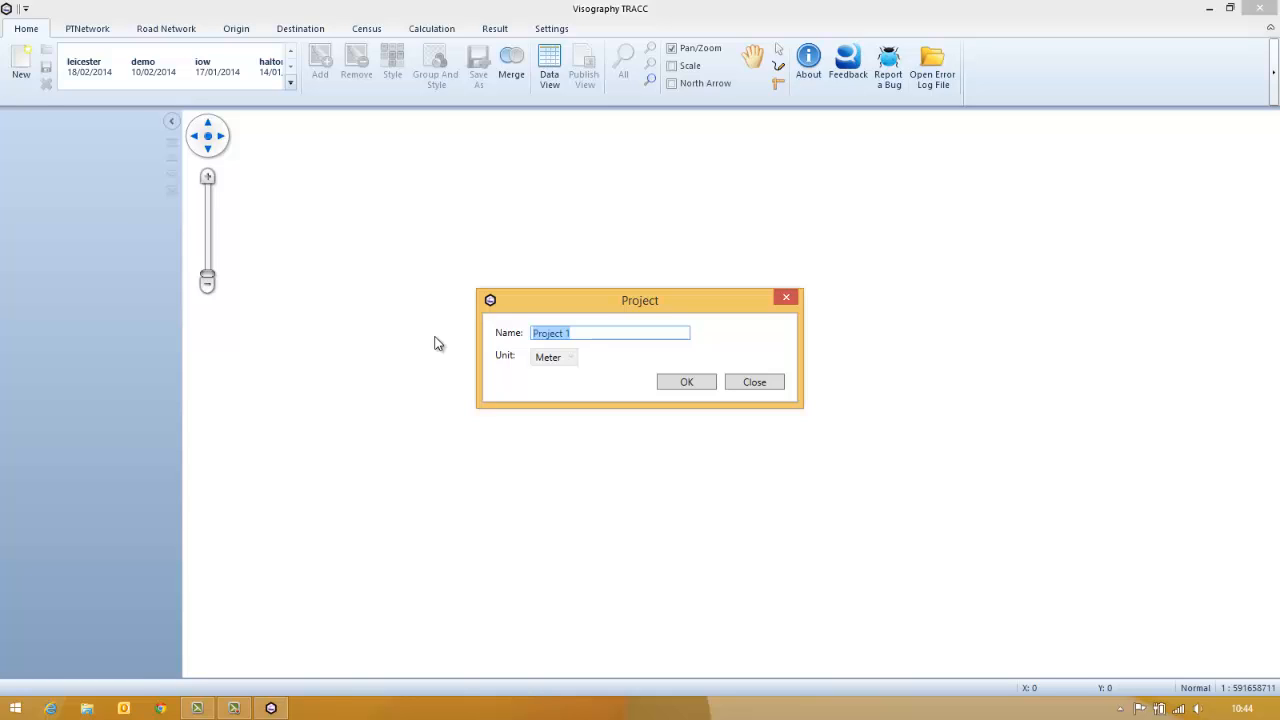
text(Leicester)
click(709, 386)
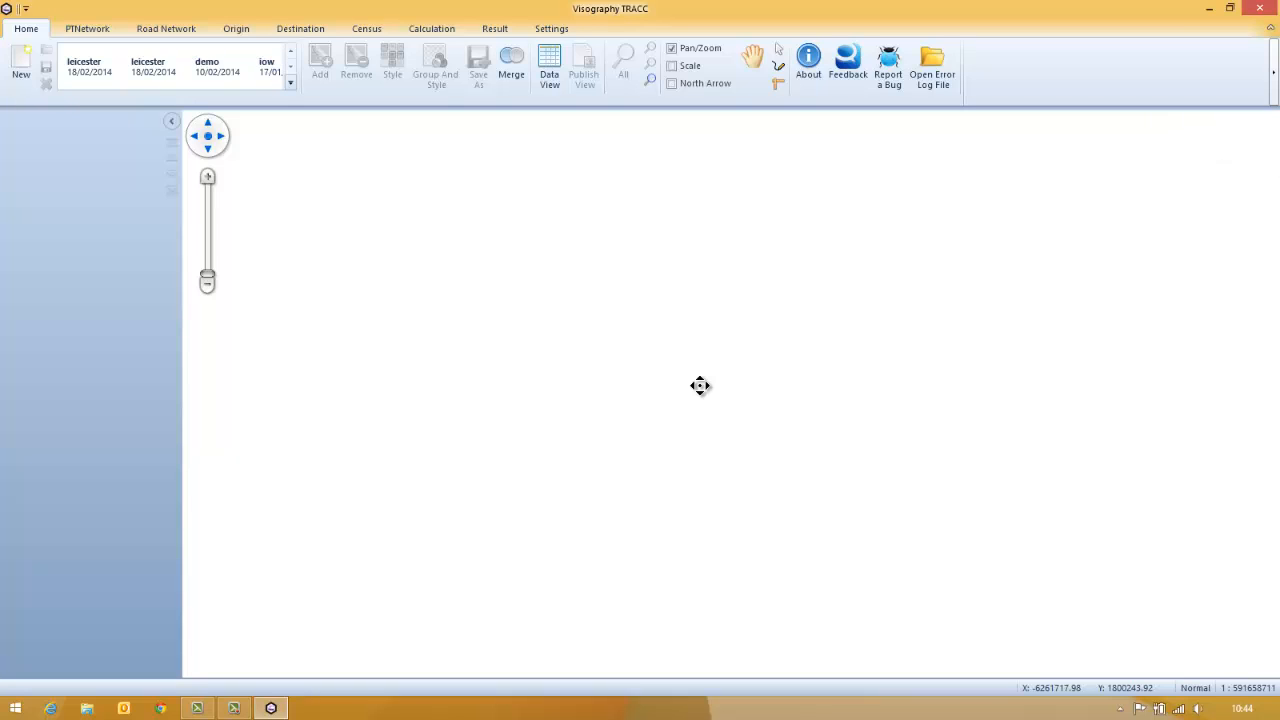
click(105, 75)
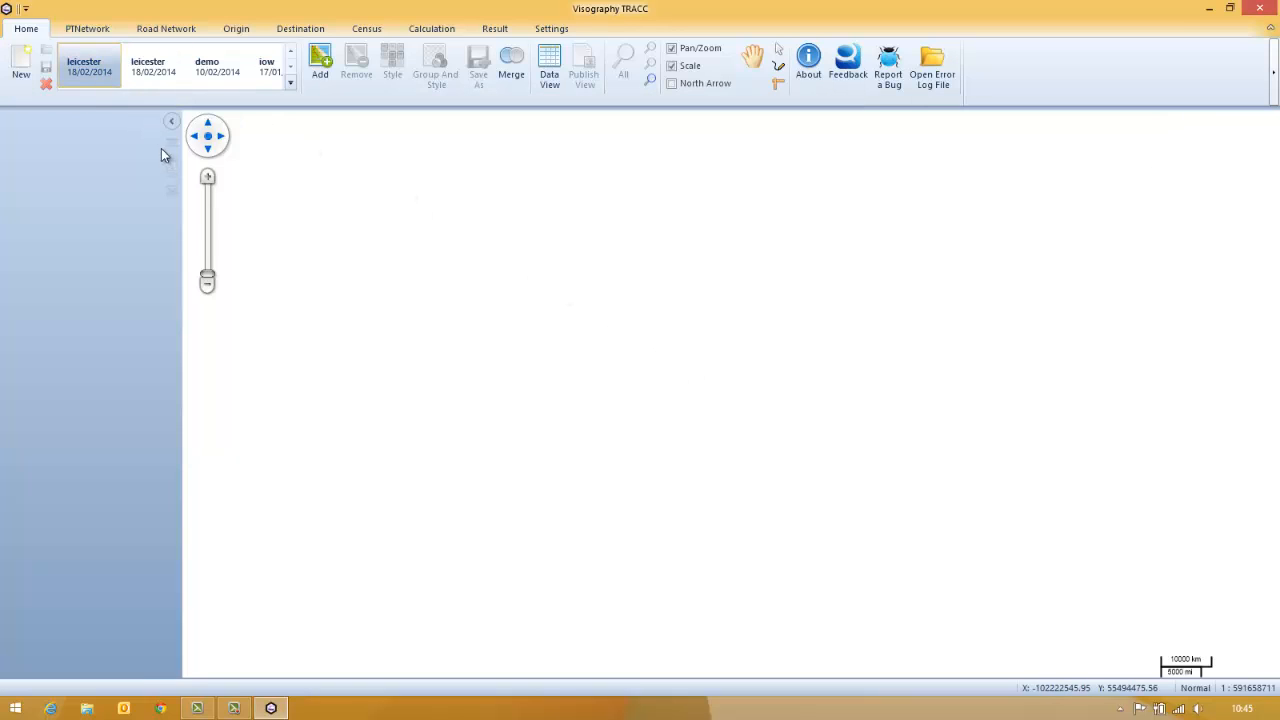
Start a public transport network import using ATCO_269_Bus.cif from the Leicester PT Data folder
click(78, 31)
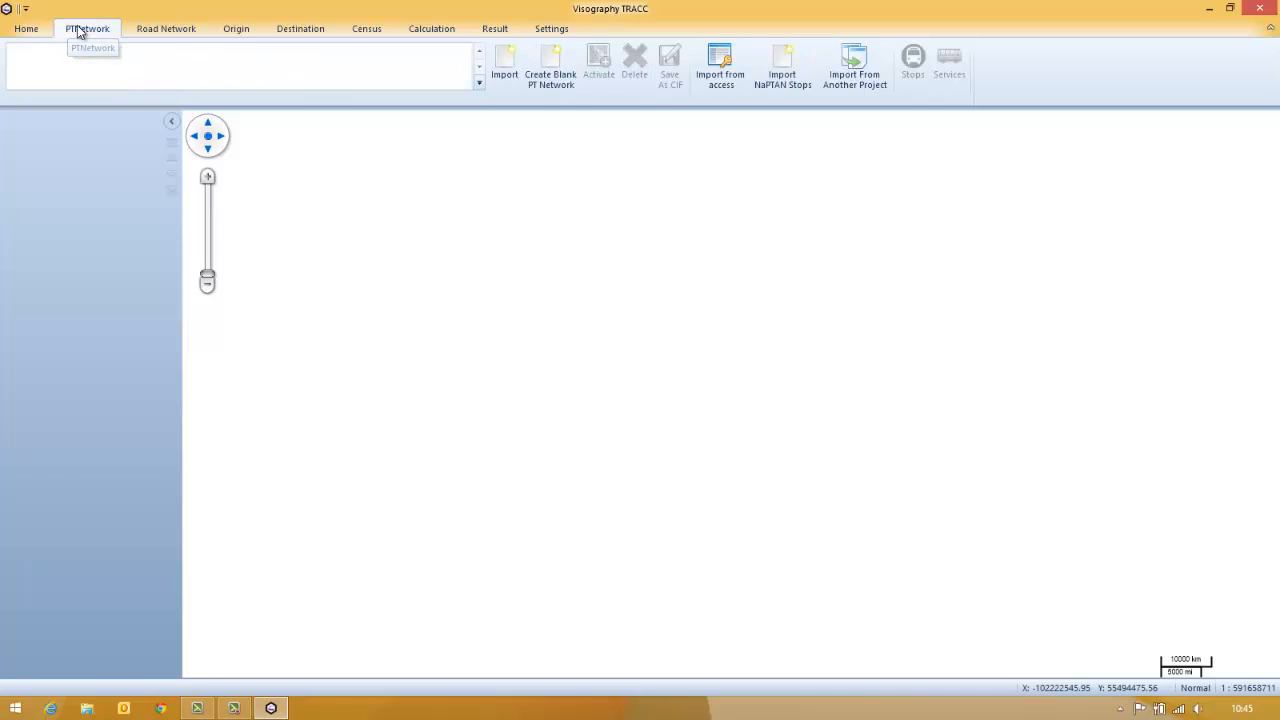
click(500, 78)
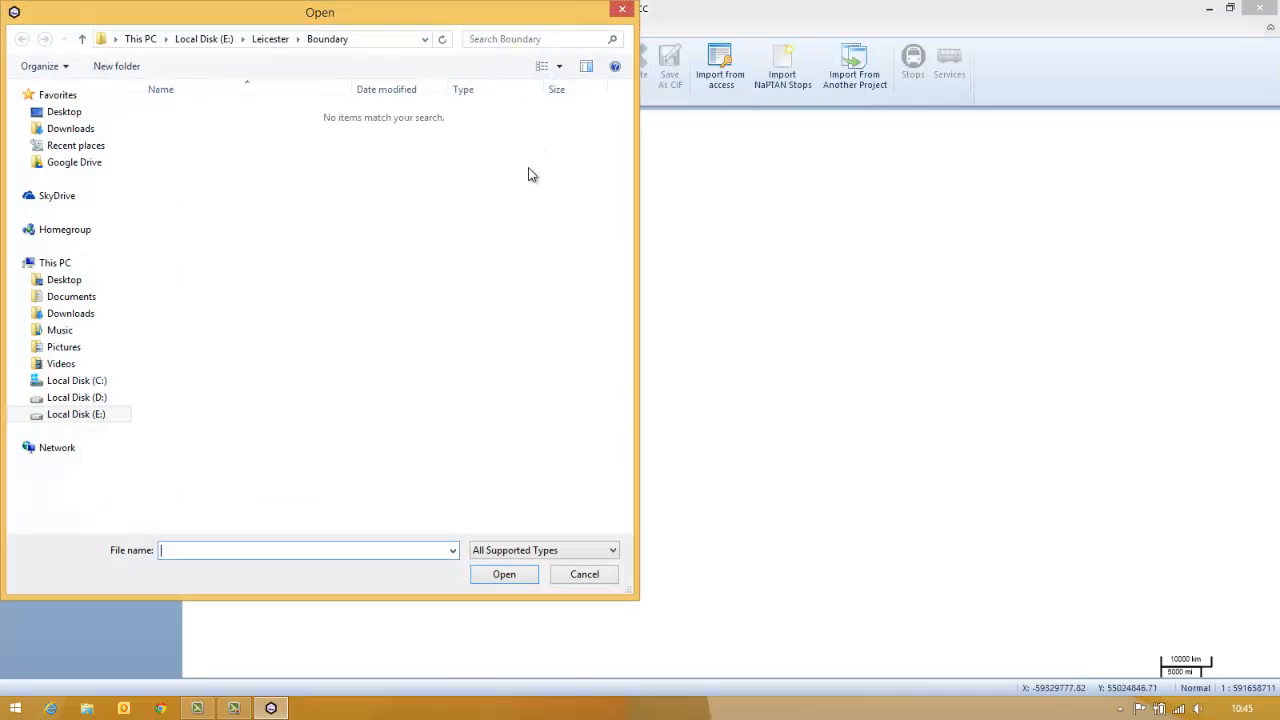
click(253, 38)
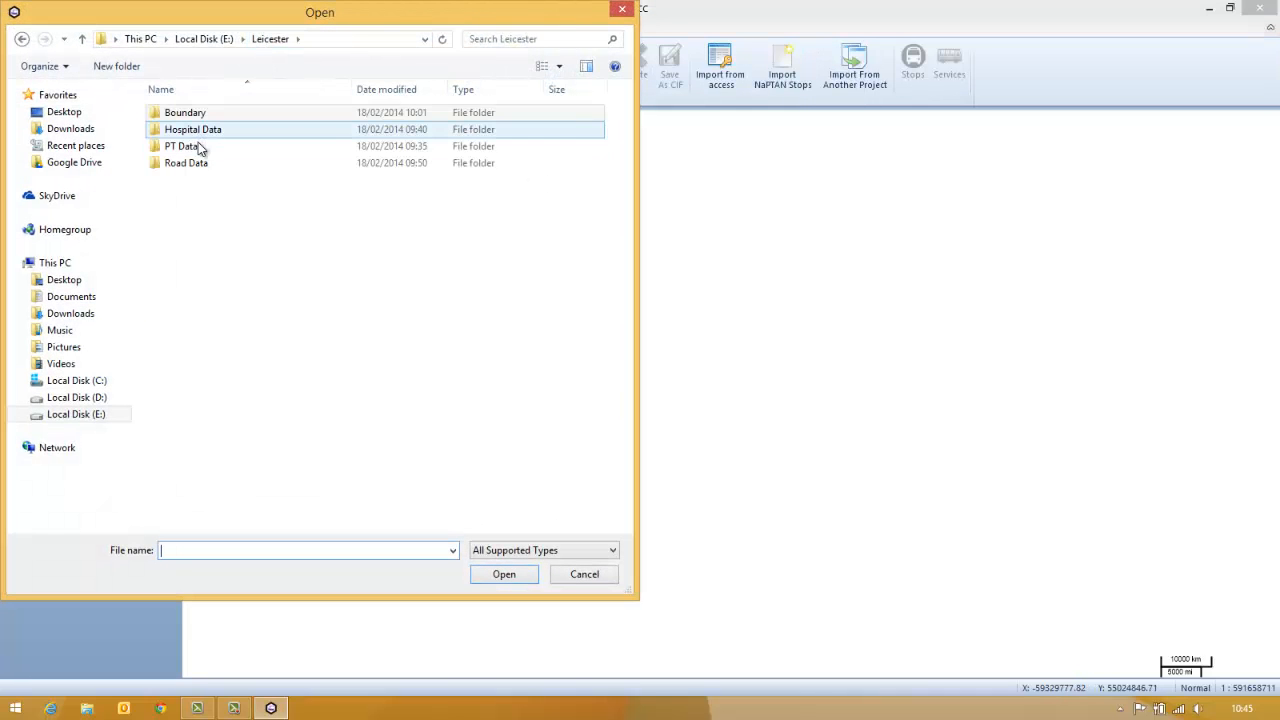
click(198, 150)
double_click(198, 148)
double_click(207, 127)
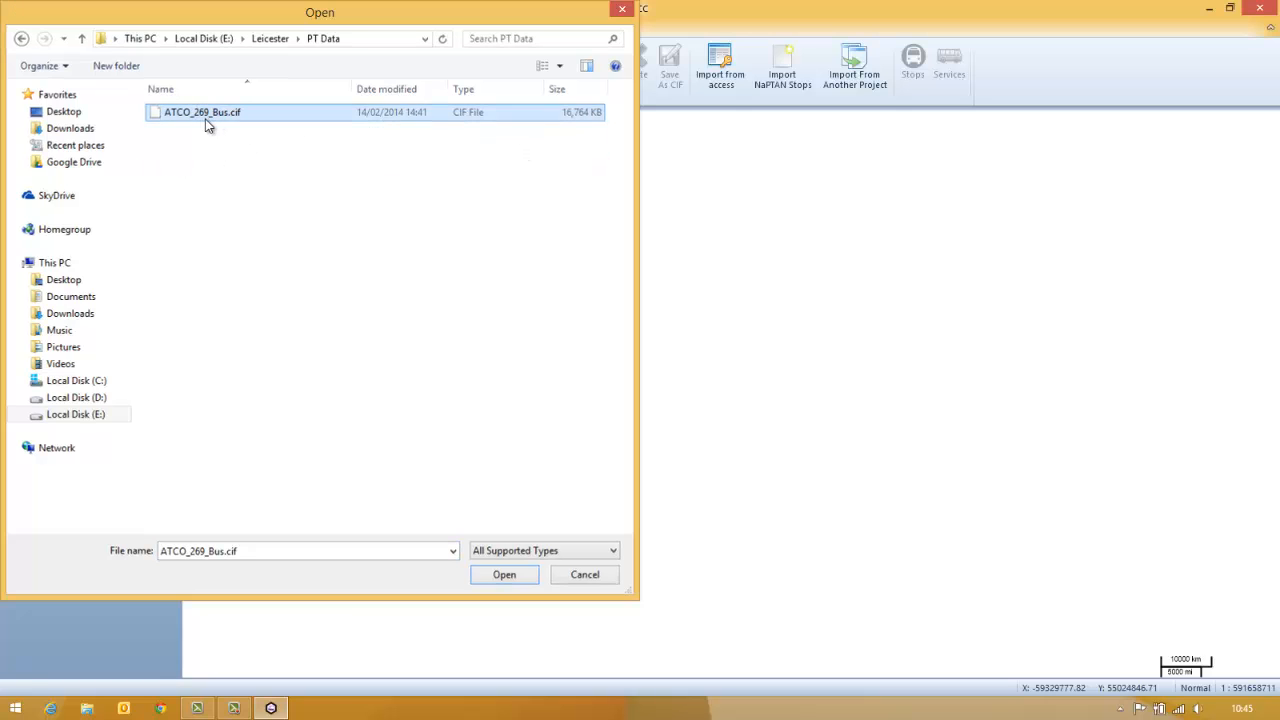
Name the bus network Leicester Bus, make it active, run the import and dismiss its error log
drag(665, 290, 422, 296)
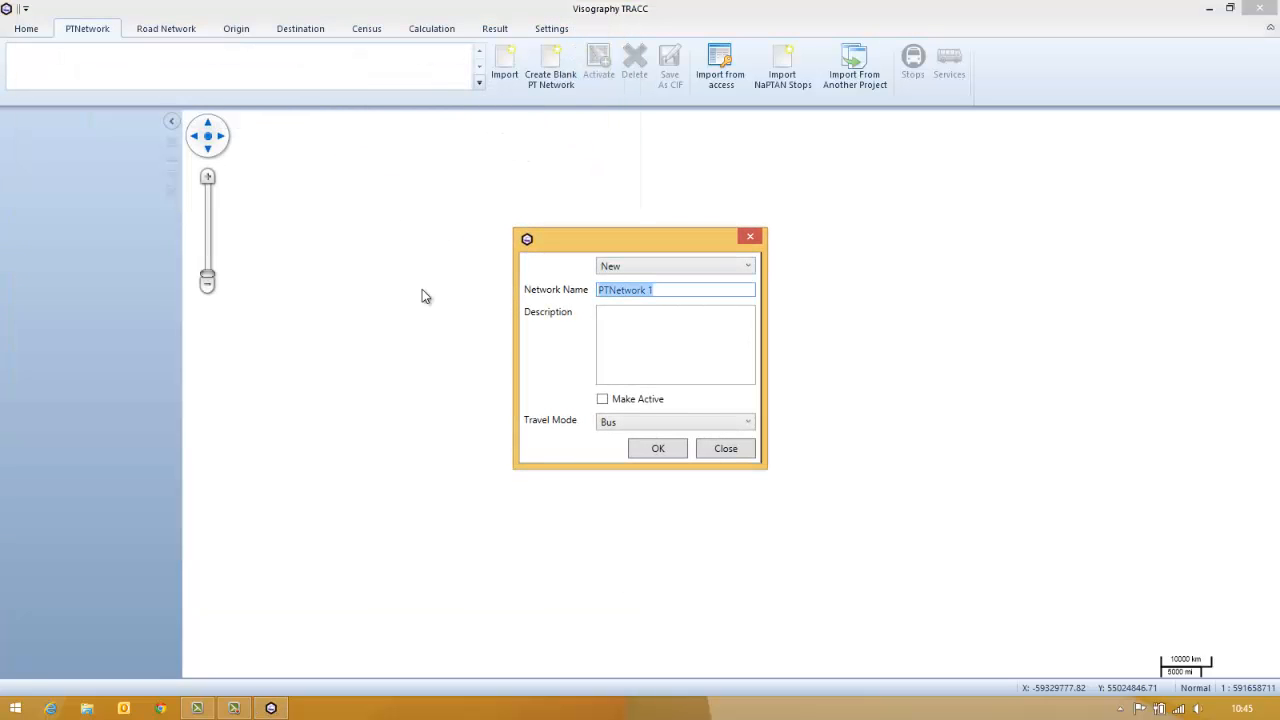
text(Leicester Bus)
click(638, 402)
click(657, 447)
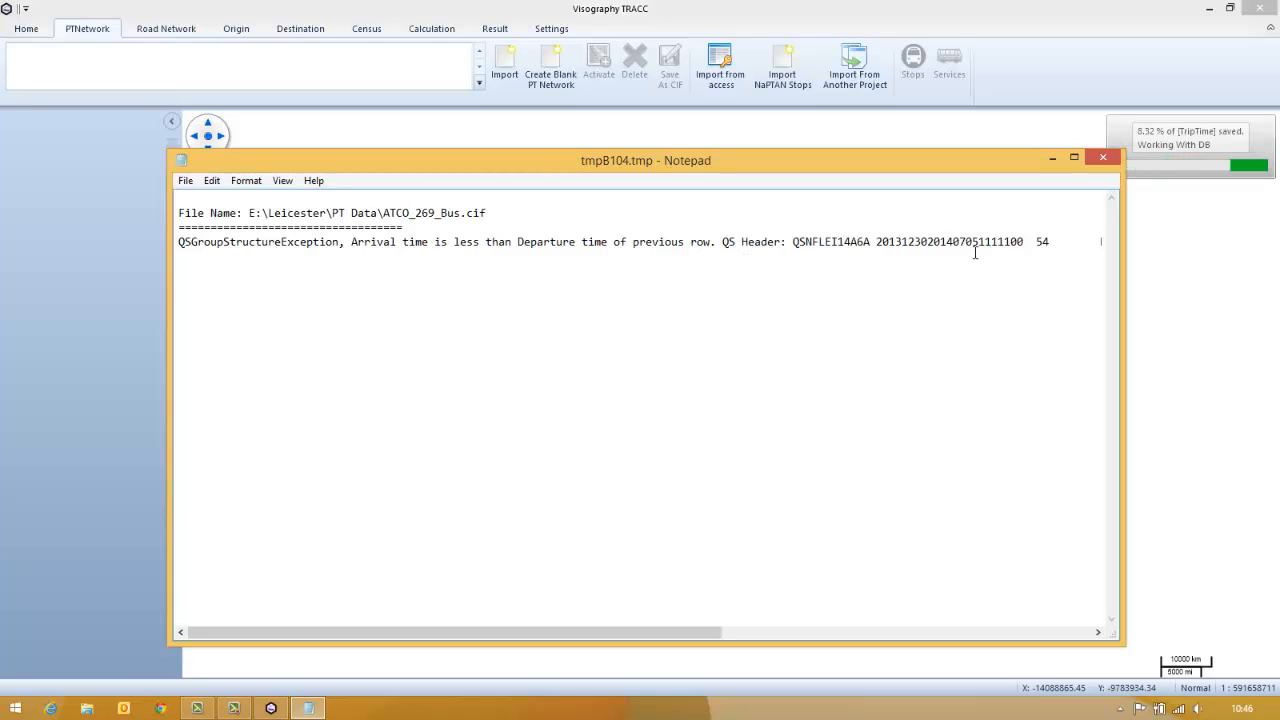
click(1103, 160)
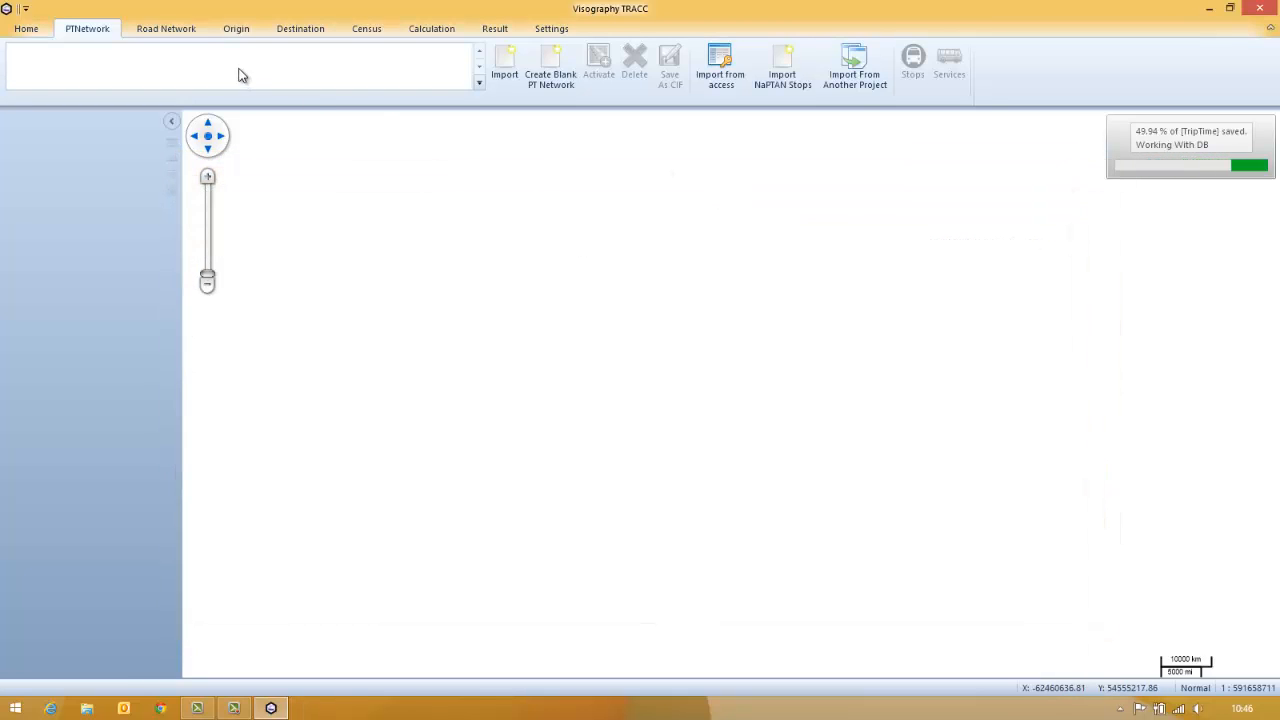
Start a road network import from the spatial file in the Leicester Road Data folder
click(186, 31)
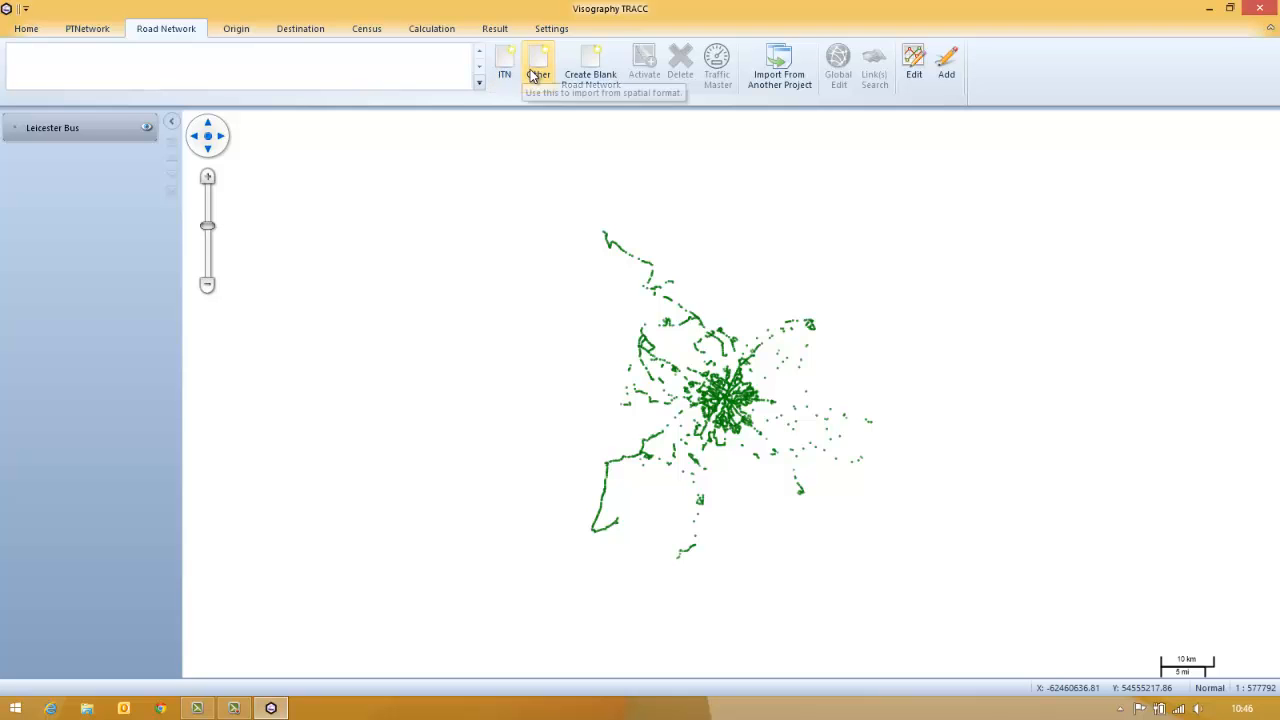
click(535, 78)
click(271, 40)
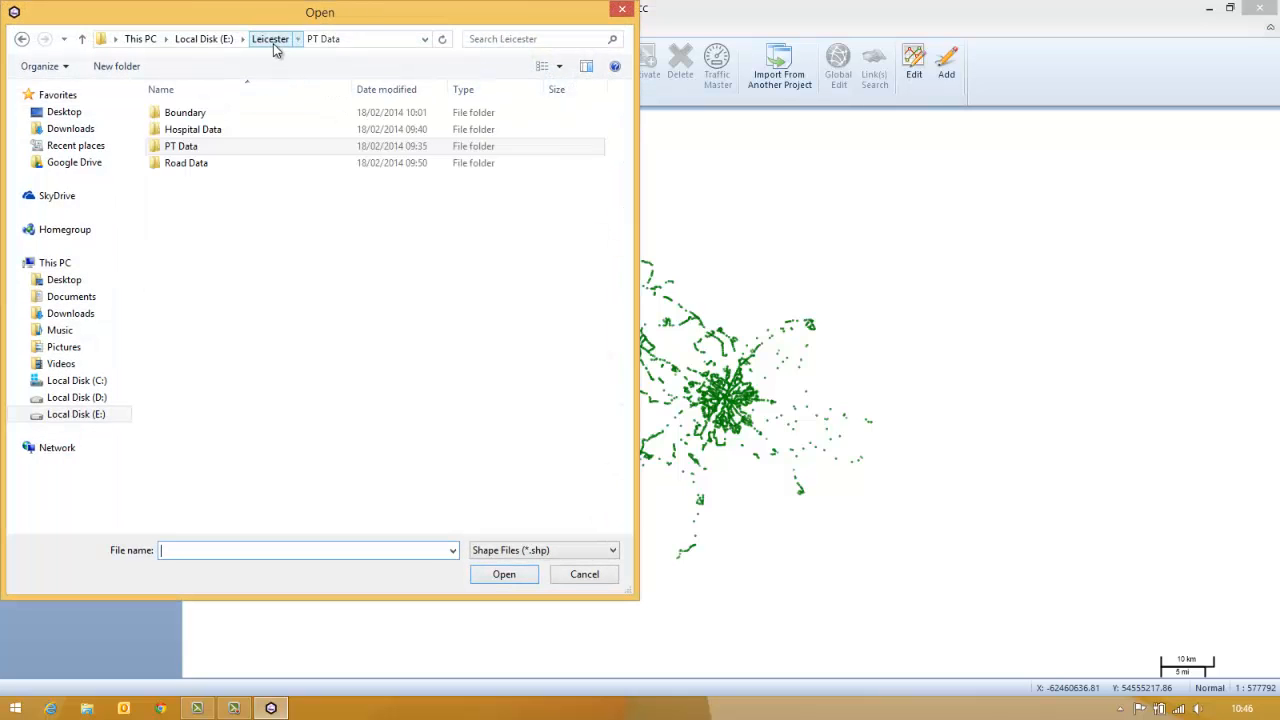
double_click(214, 162)
double_click(210, 116)
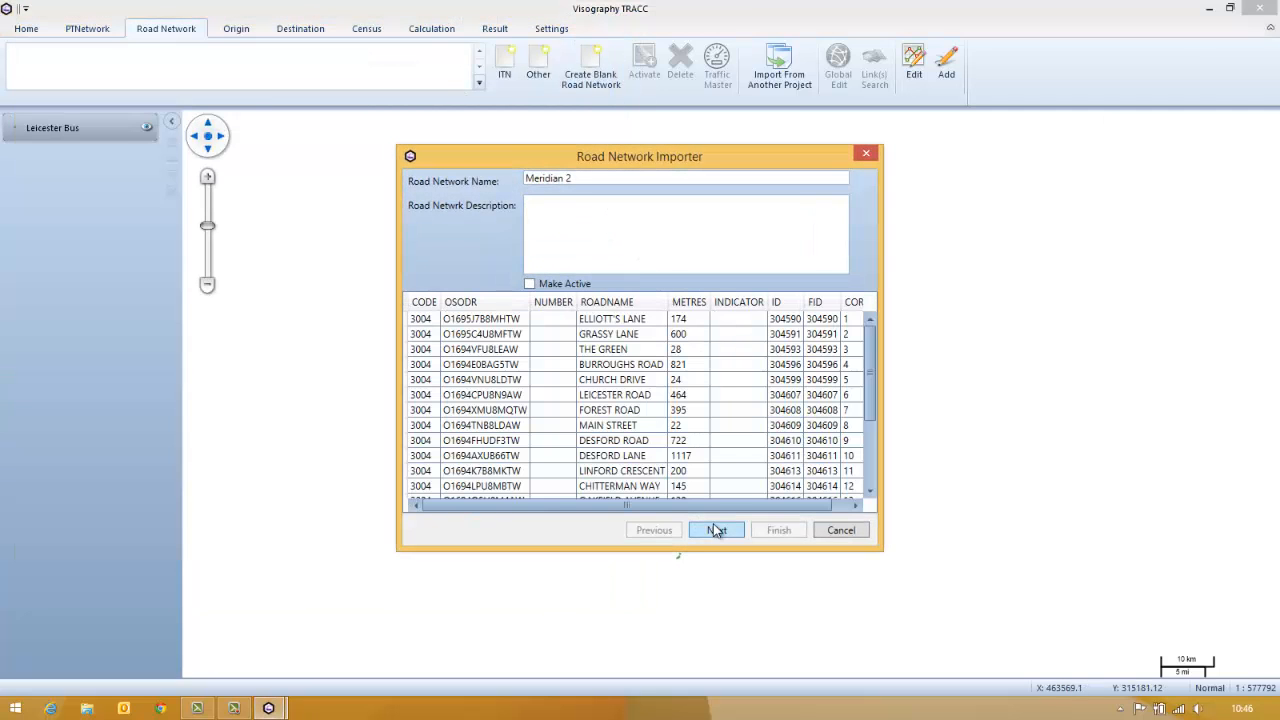
Import the Meridian 2 road network with CODE as the road type column and show it on the map
click(716, 530)
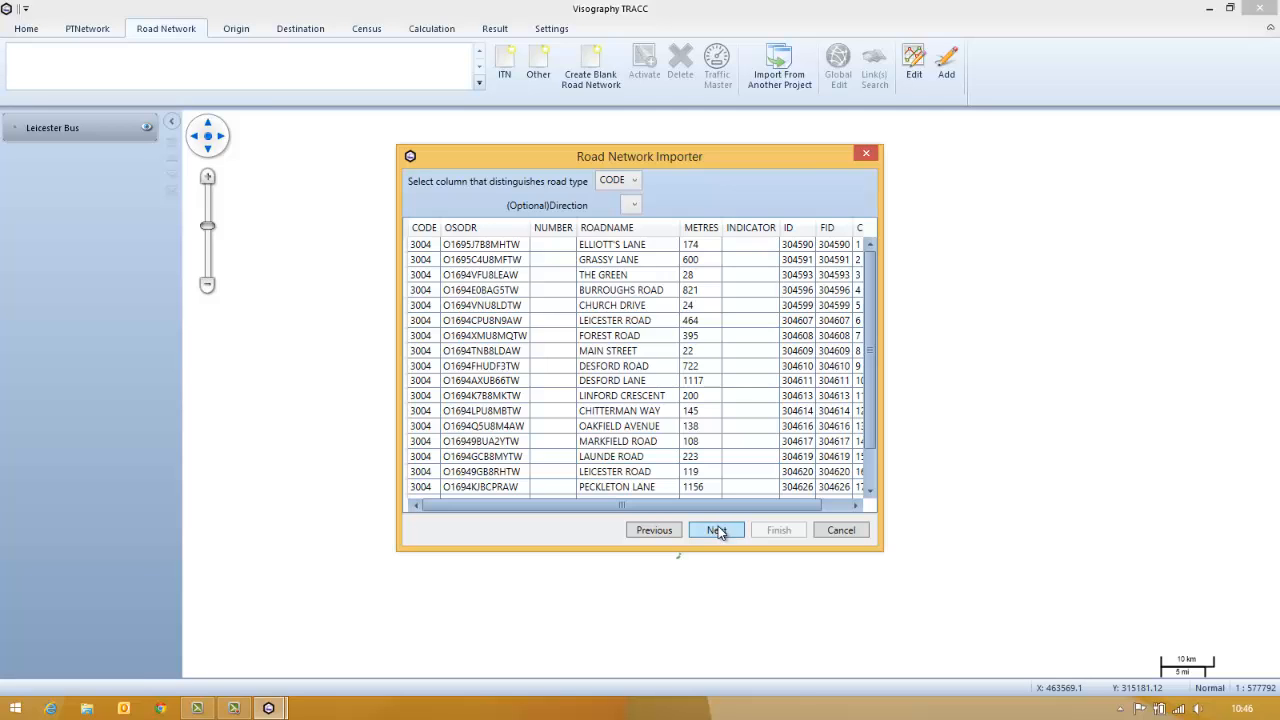
click(718, 531)
click(778, 530)
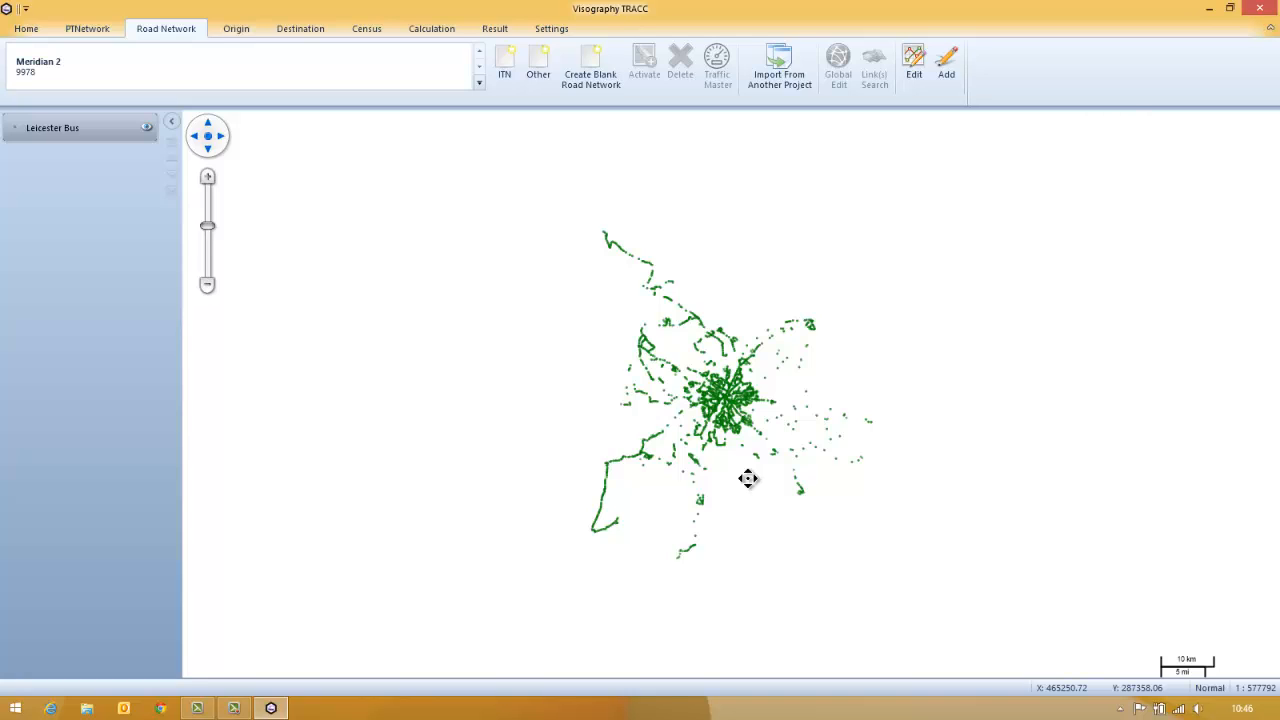
click(51, 84)
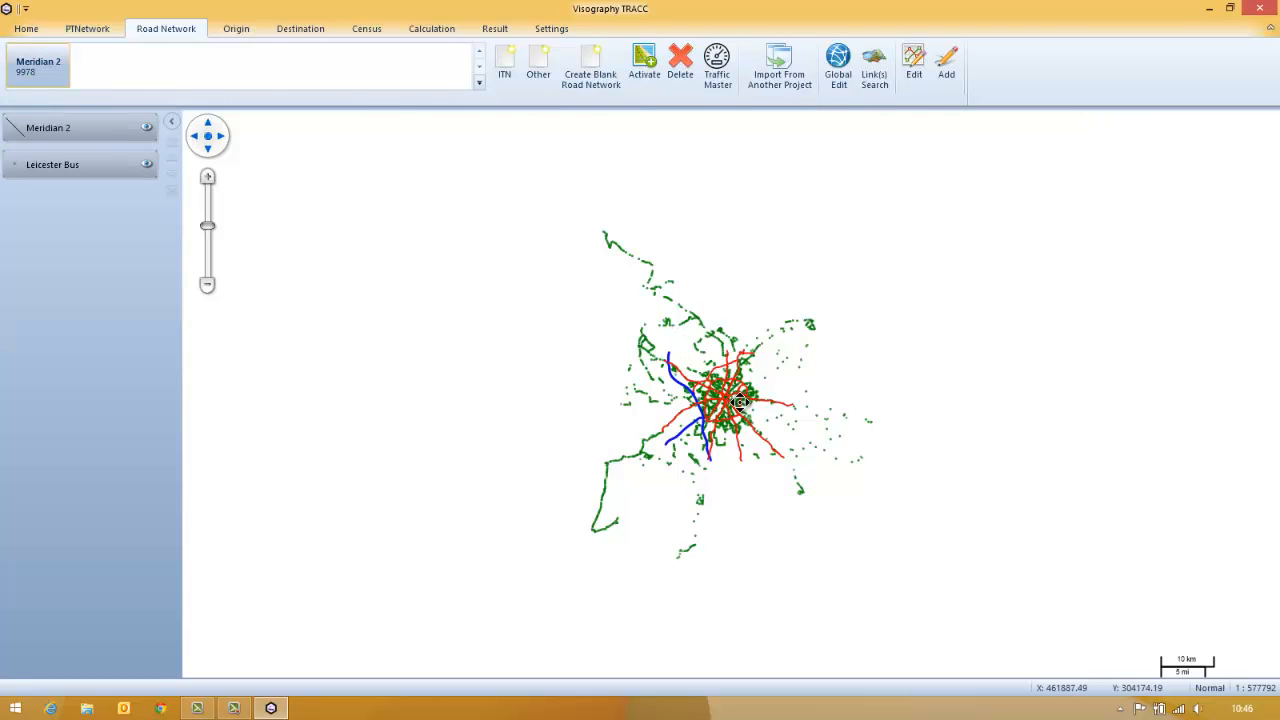
Start adding origins by area from CityofLeicester.shp in the Leicester Boundary folder
click(236, 29)
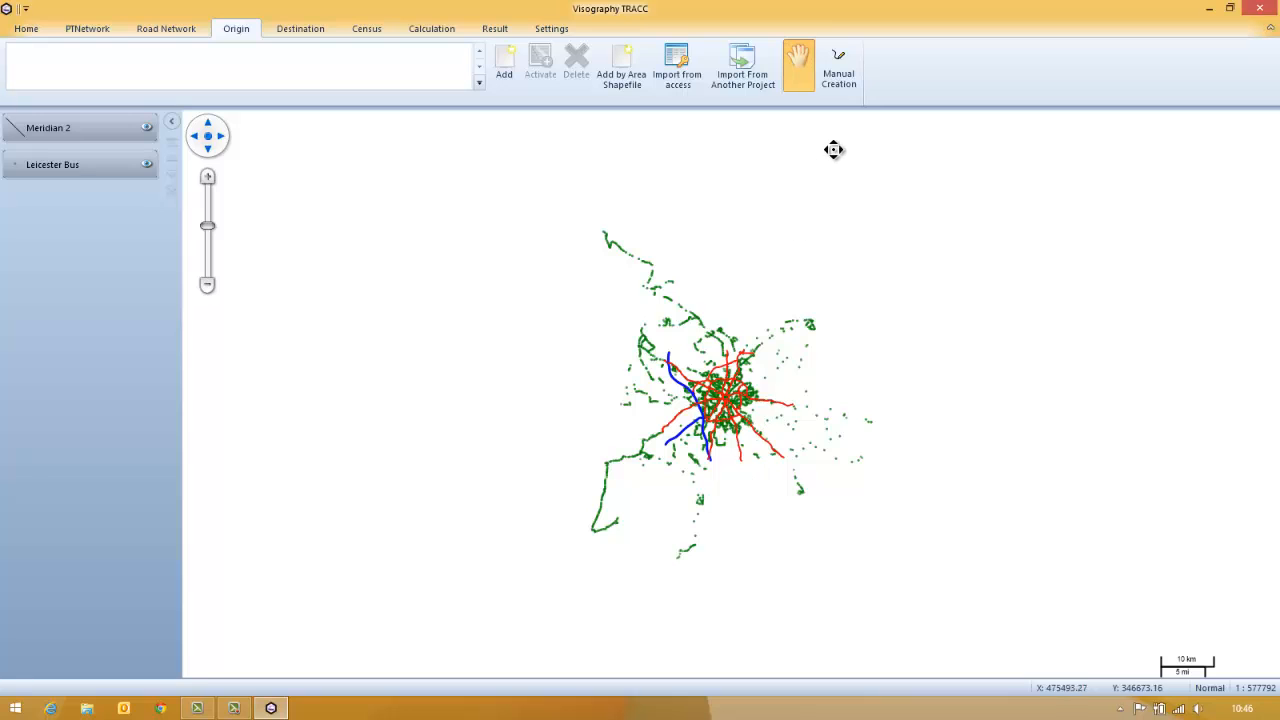
click(622, 64)
click(268, 40)
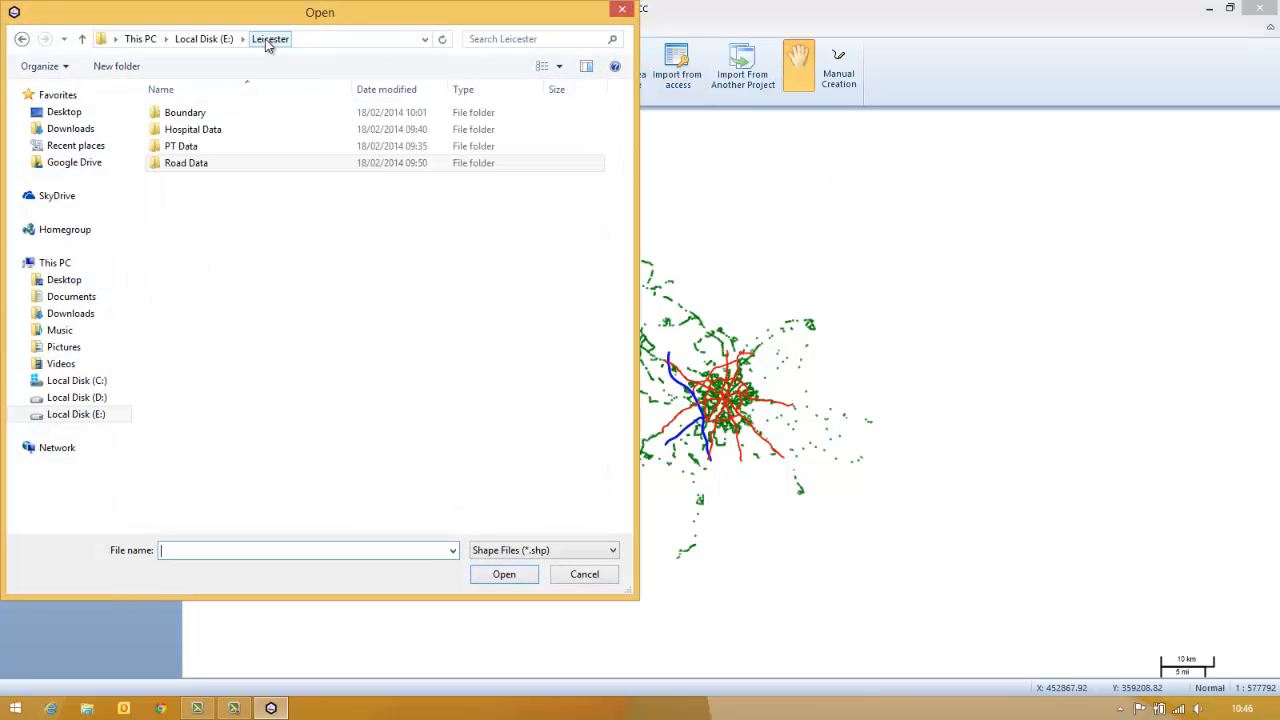
click(248, 117)
double_click(248, 115)
double_click(220, 112)
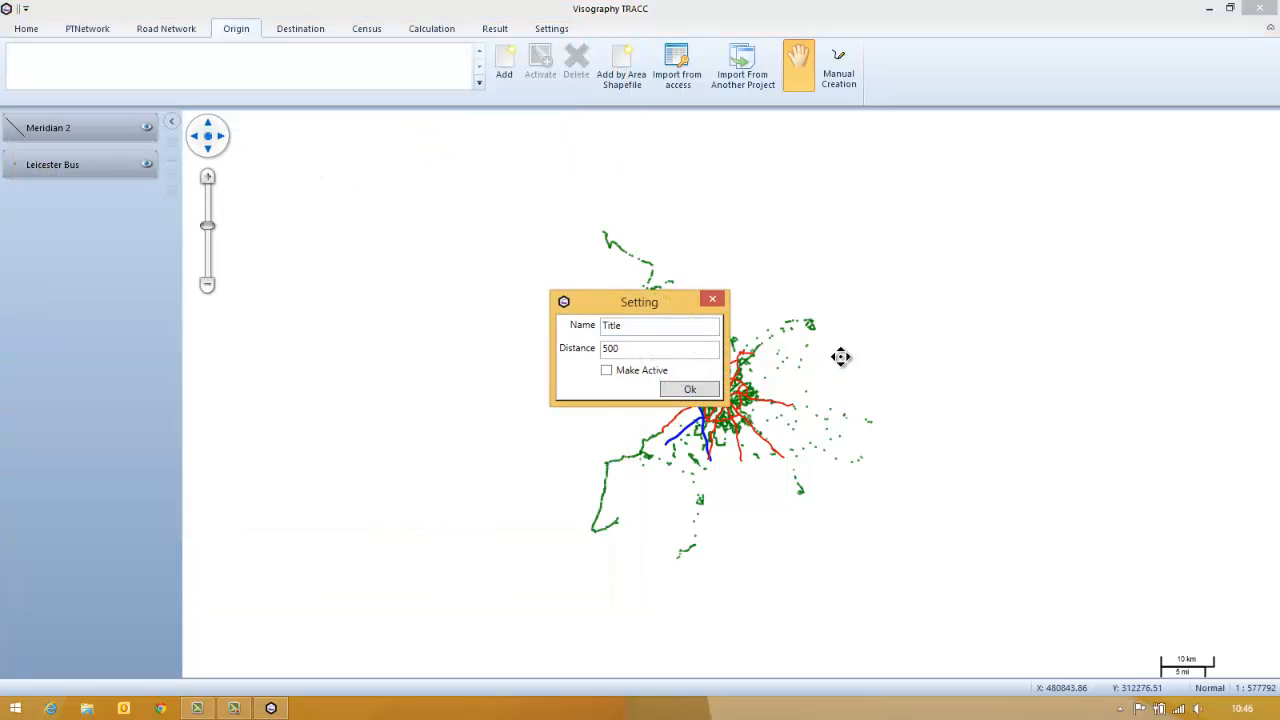
Generate the origin grid with the name Boundary and a distance of 250, and make it active
drag(621, 326, 530, 325)
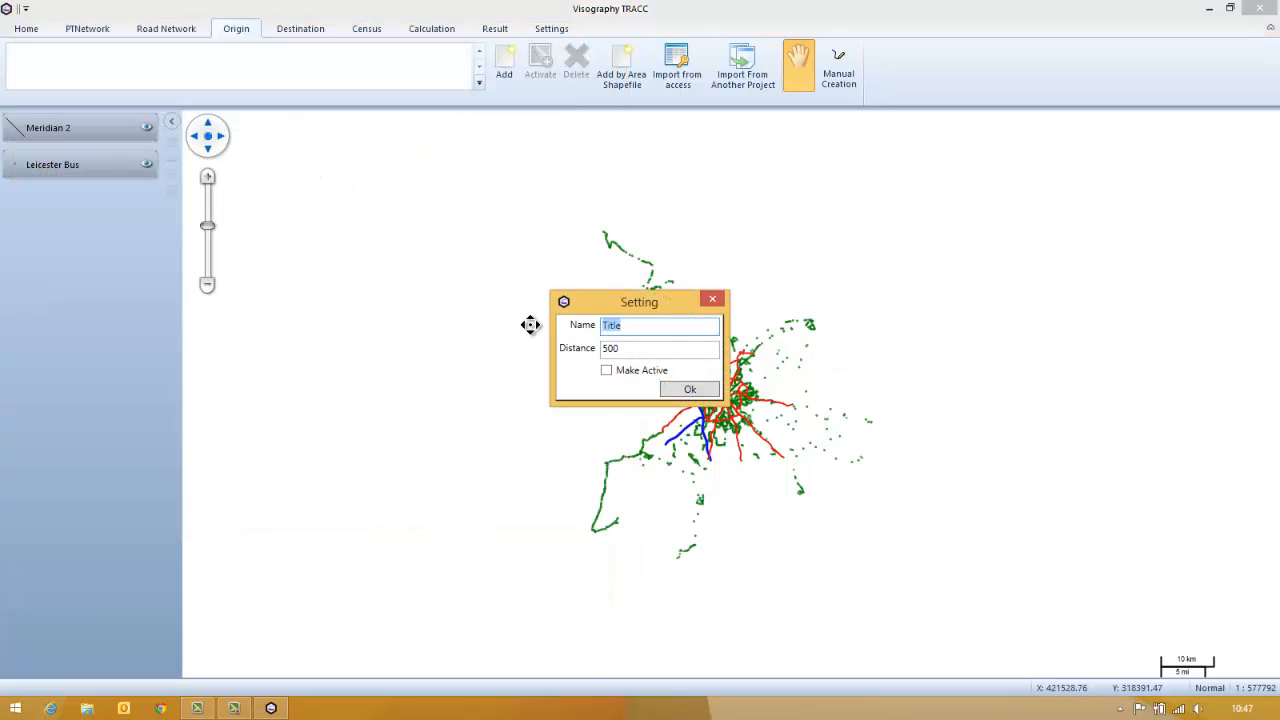
text(Boundary)
key(Tab)
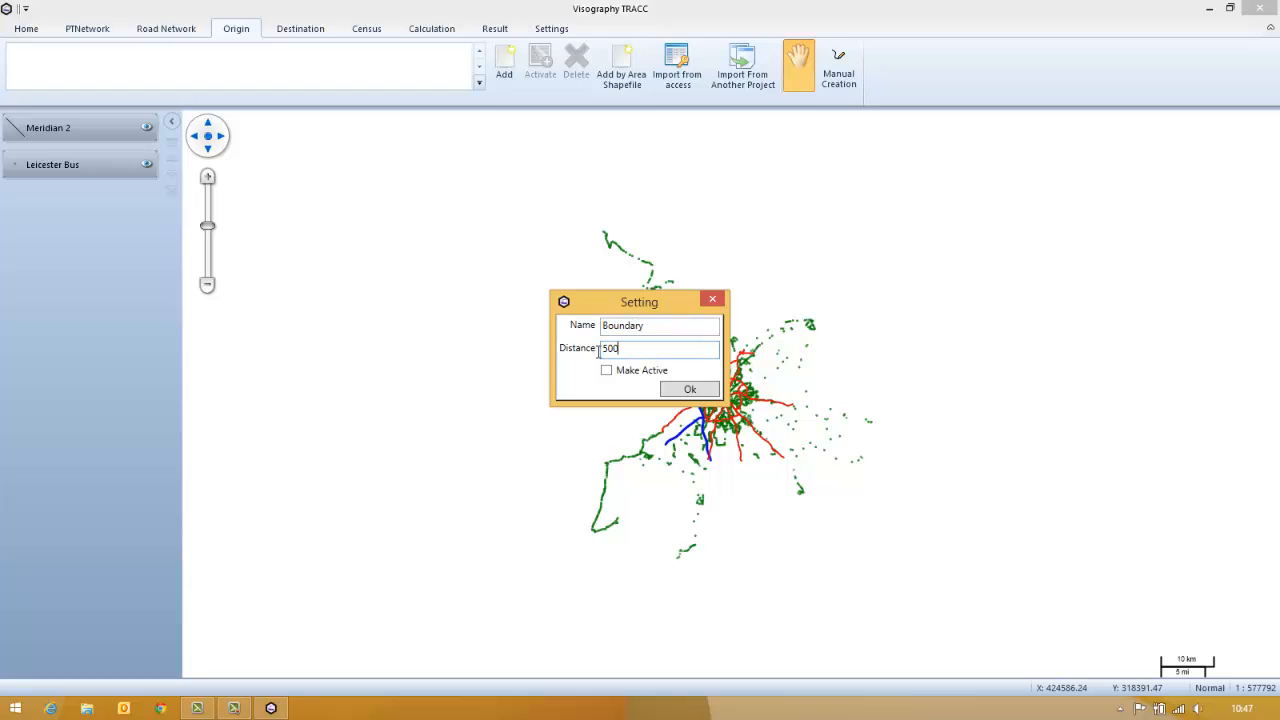
text(250)
click(606, 370)
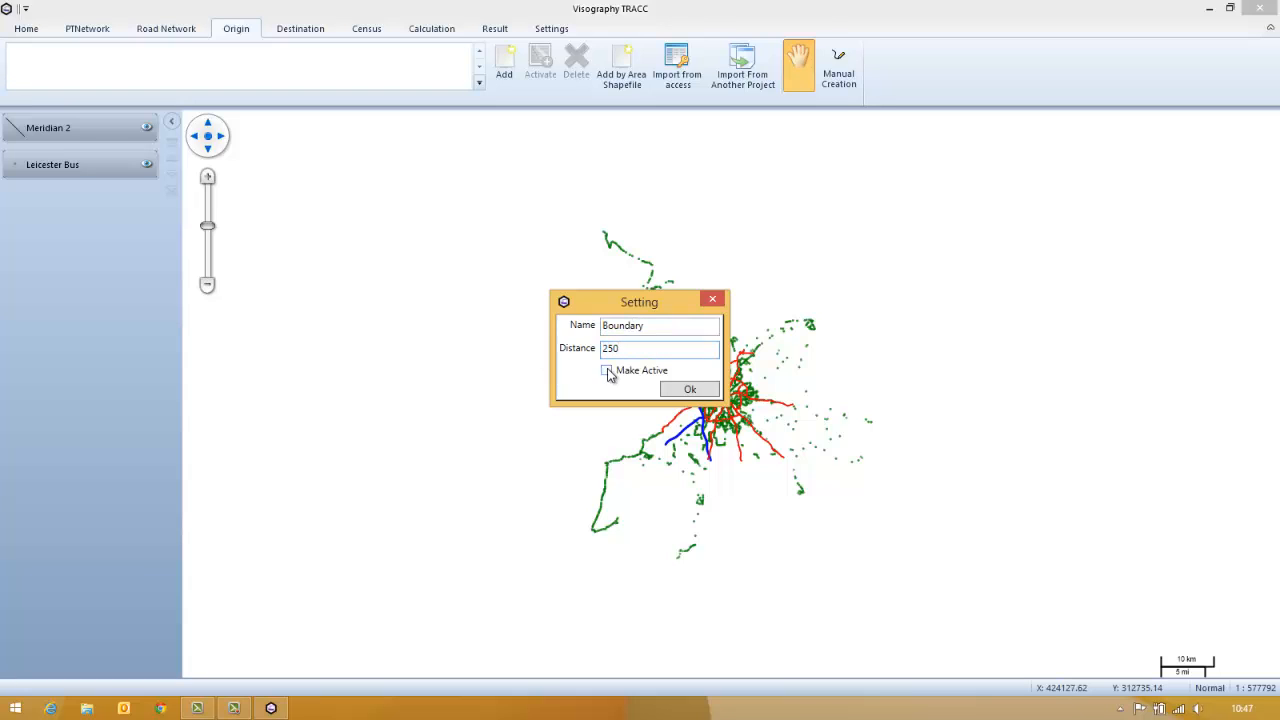
click(680, 391)
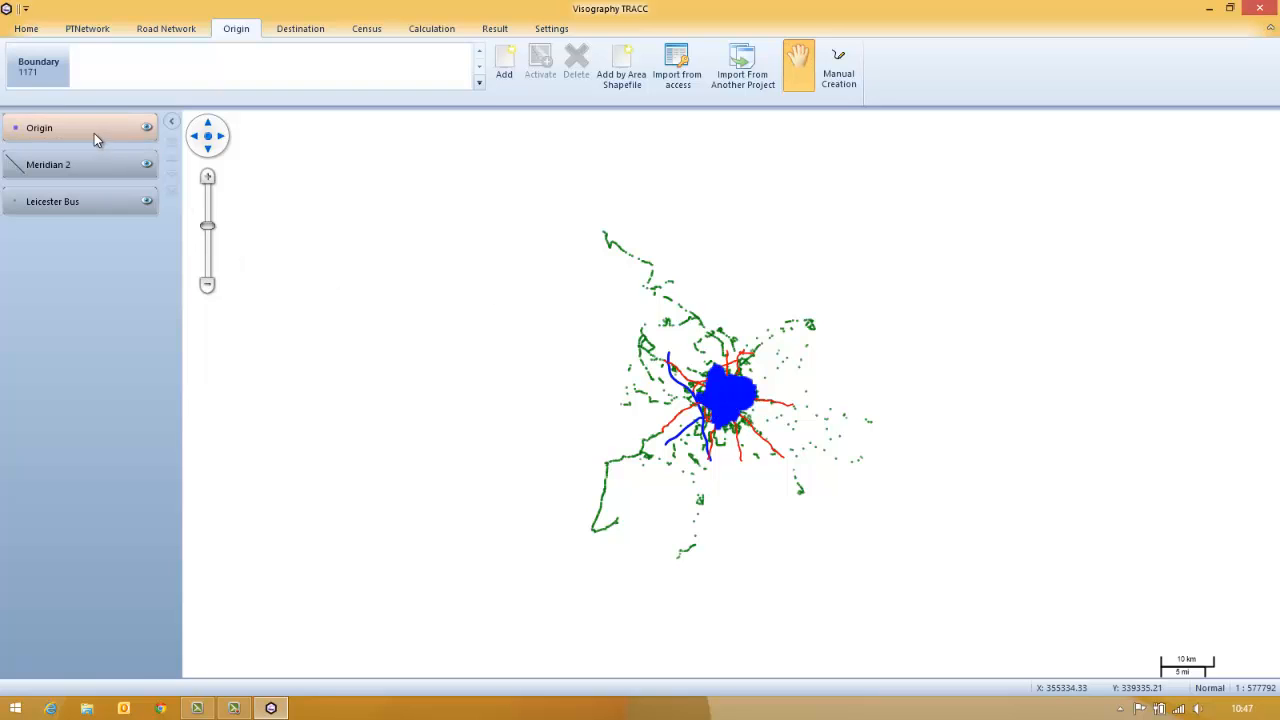
Zoom the map to the extent of the Origin layer
click(93, 136)
right_click(93, 136)
click(150, 197)
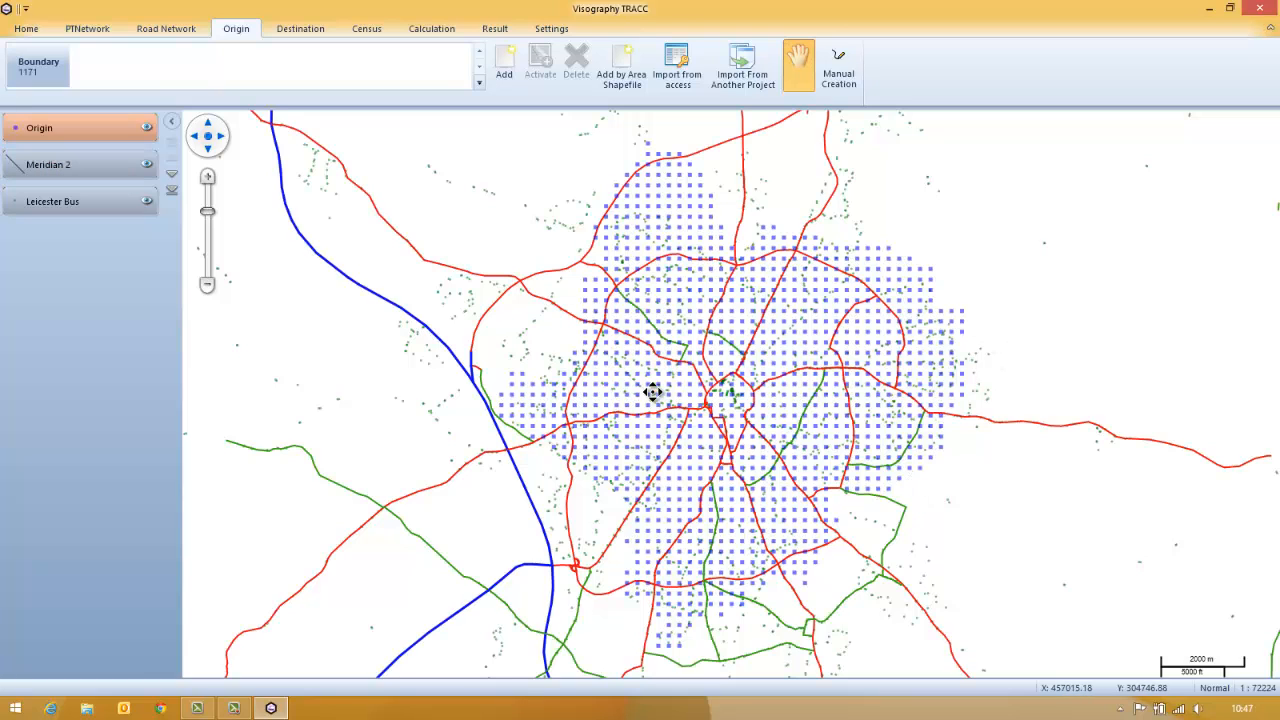
Start a destination import using the Hospital workbook from the Leicester Hospital Data folder
click(300, 28)
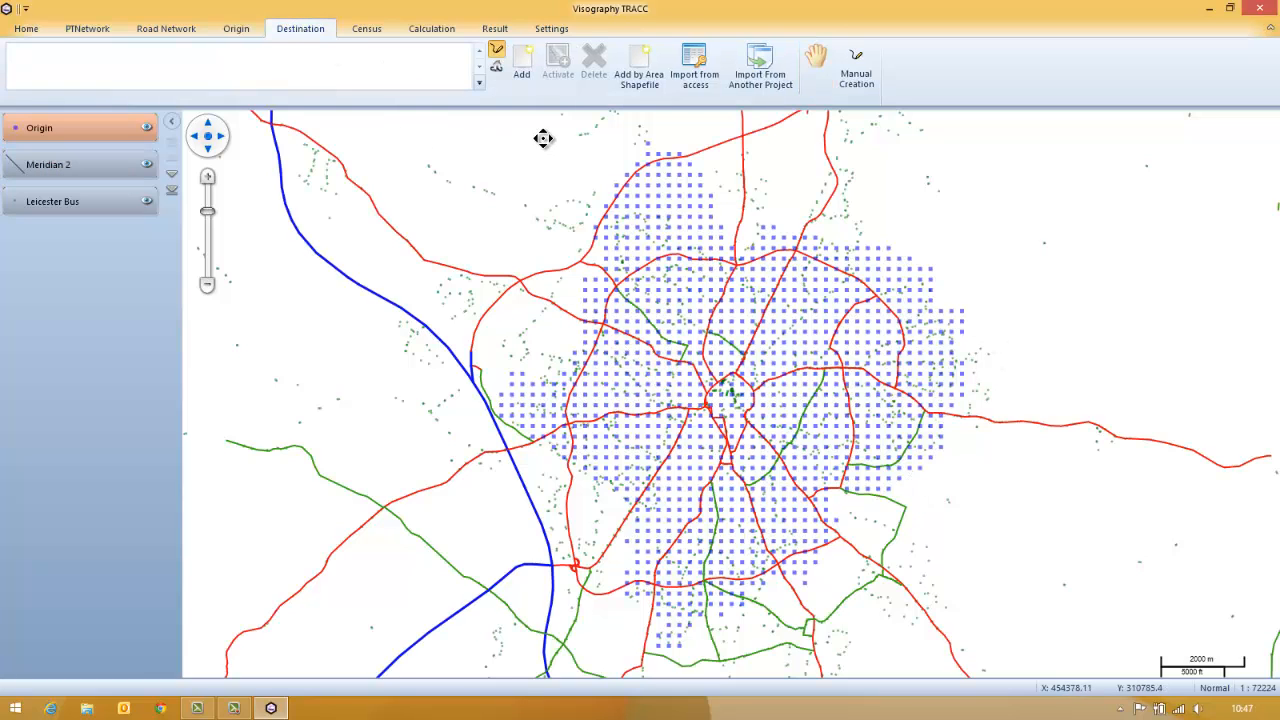
click(523, 70)
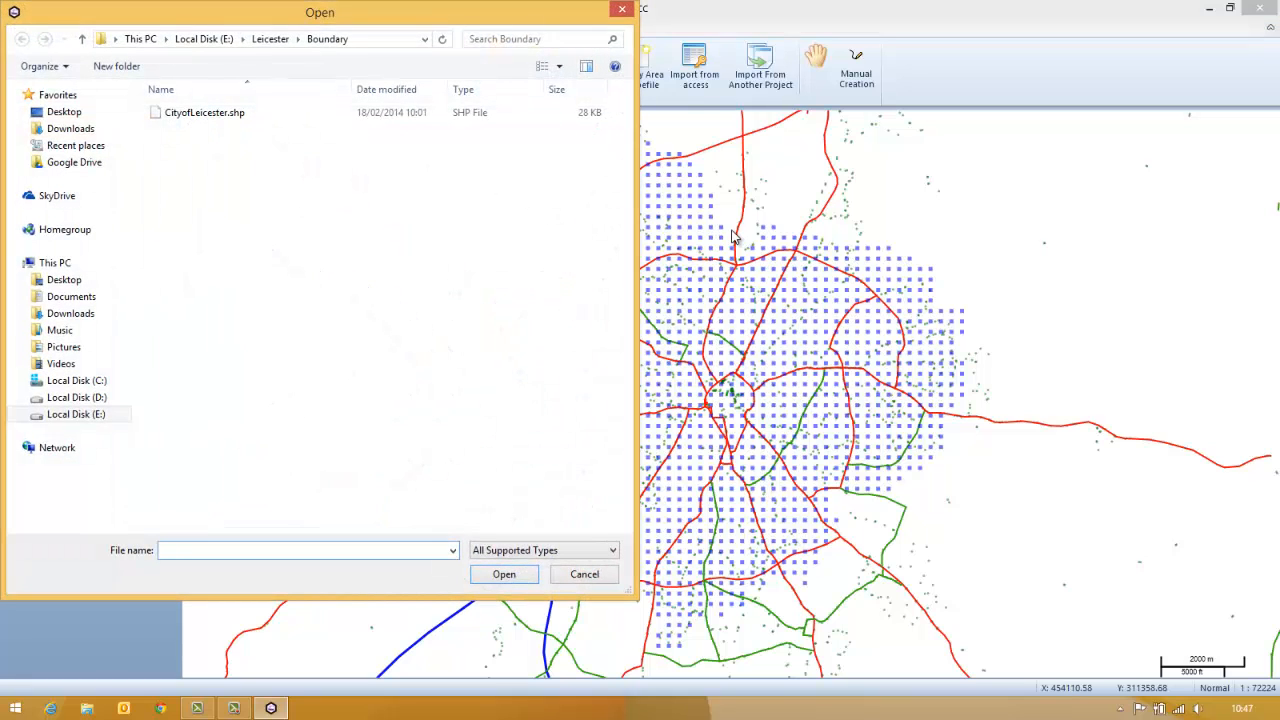
click(268, 40)
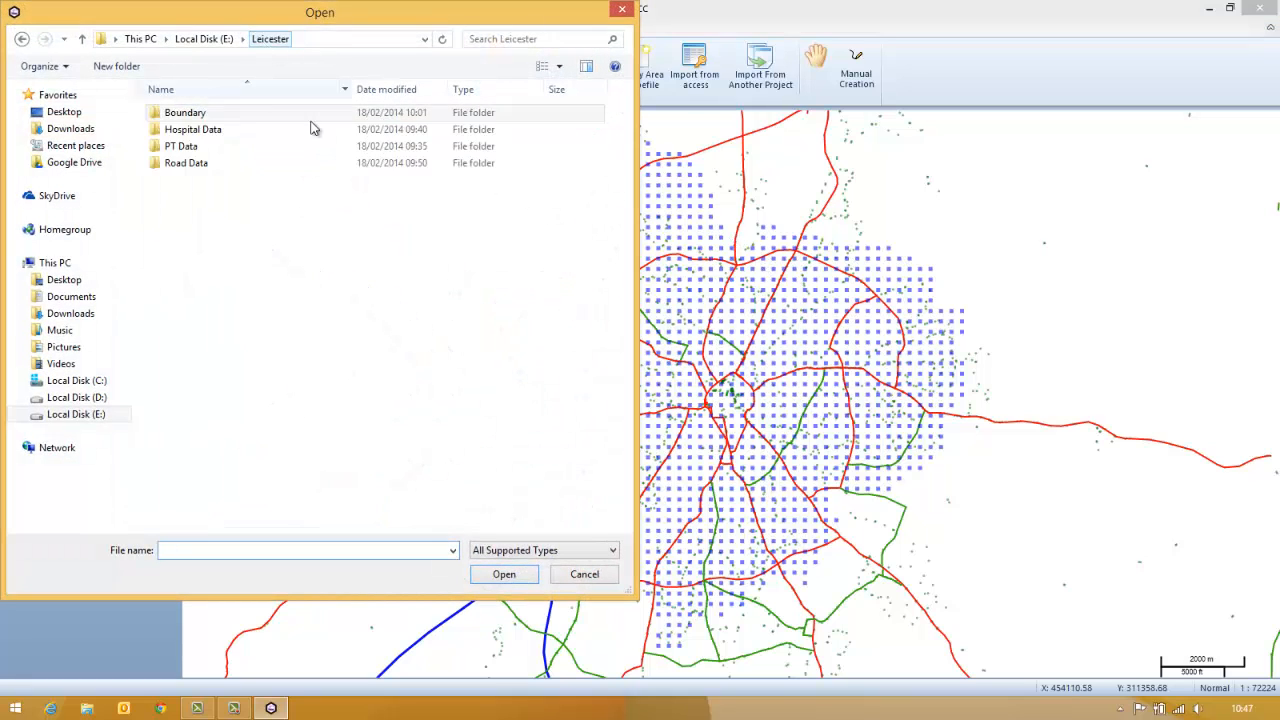
double_click(307, 130)
click(190, 116)
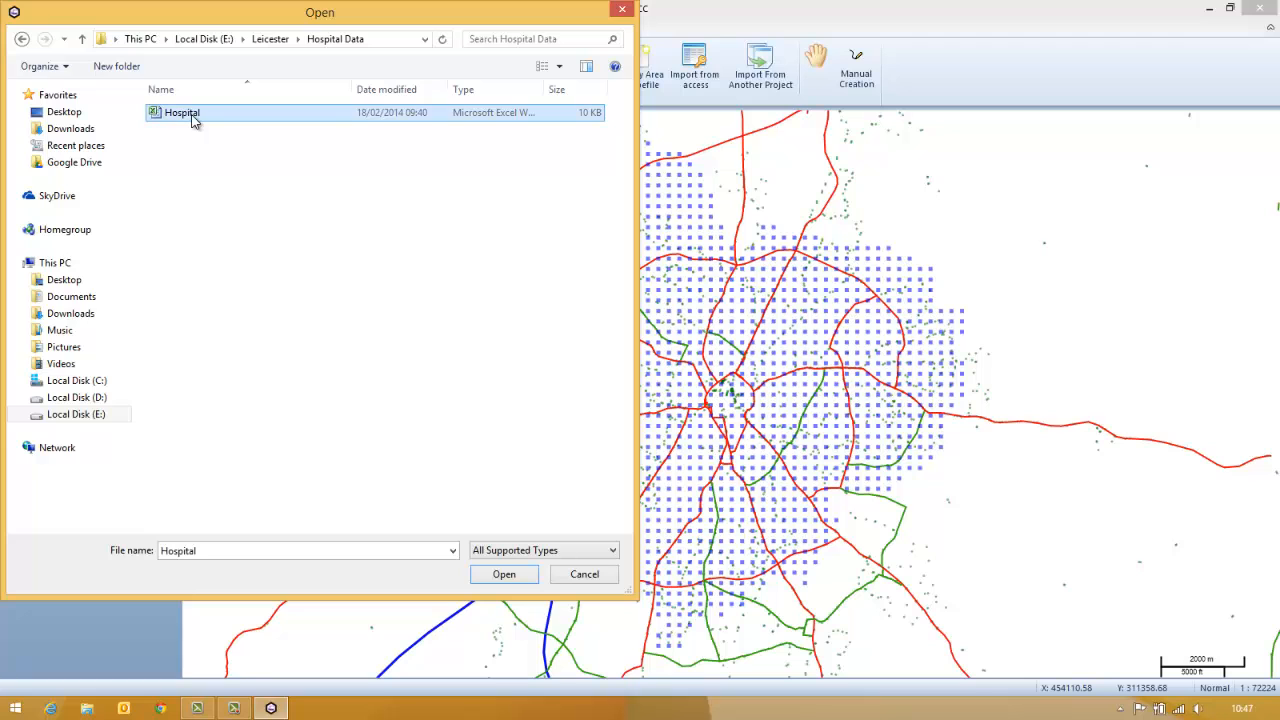
double_click(193, 120)
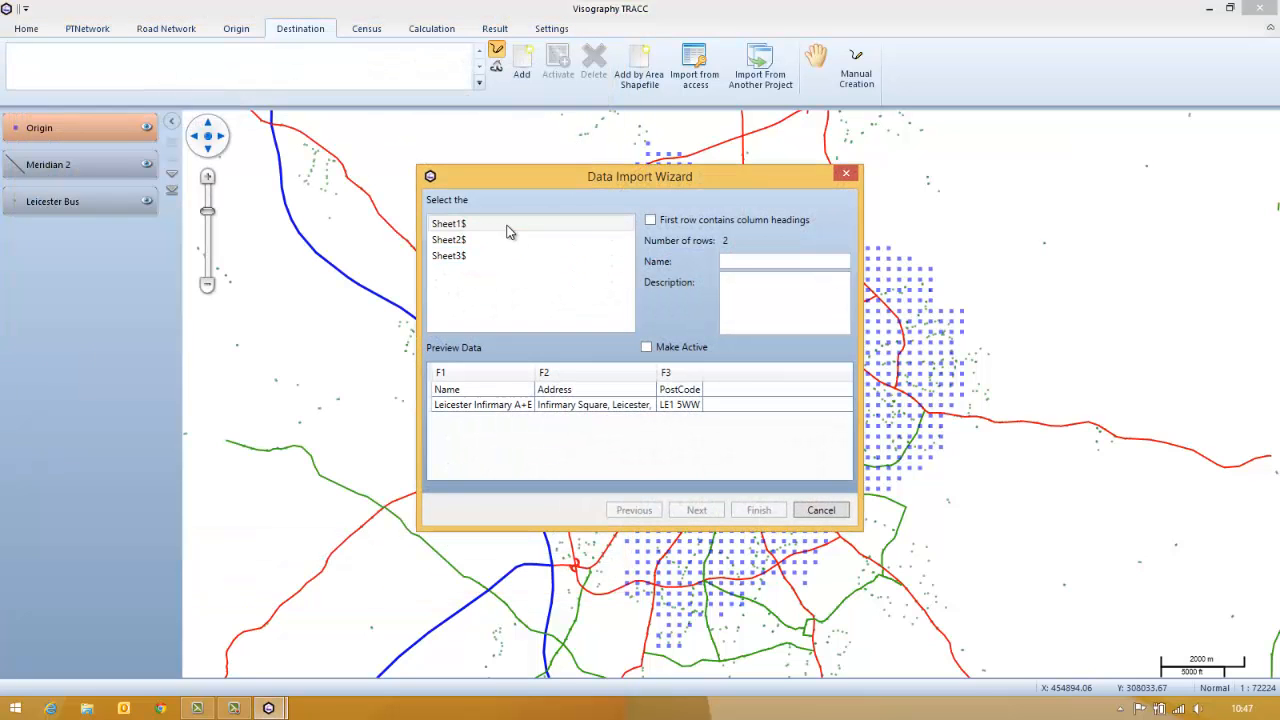
Treat the sheet's first row as column headings, name the destination set A+E and make it active
click(650, 219)
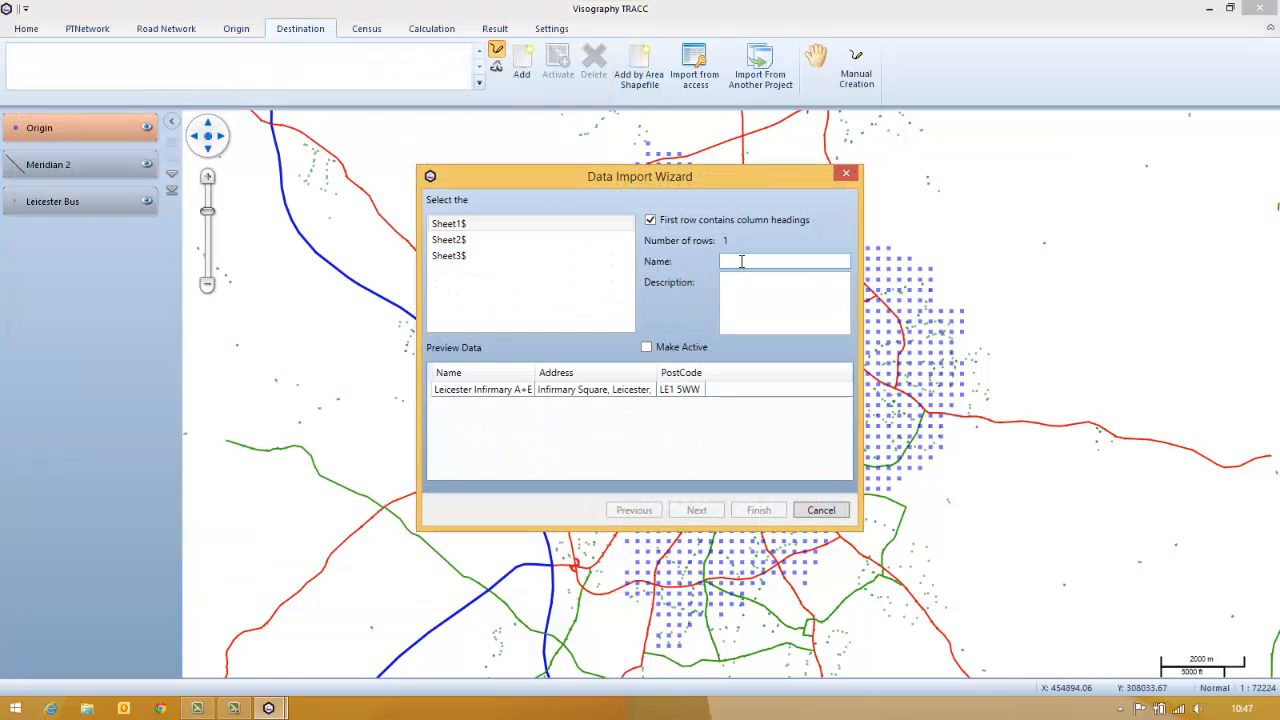
click(741, 261)
text(A+E)
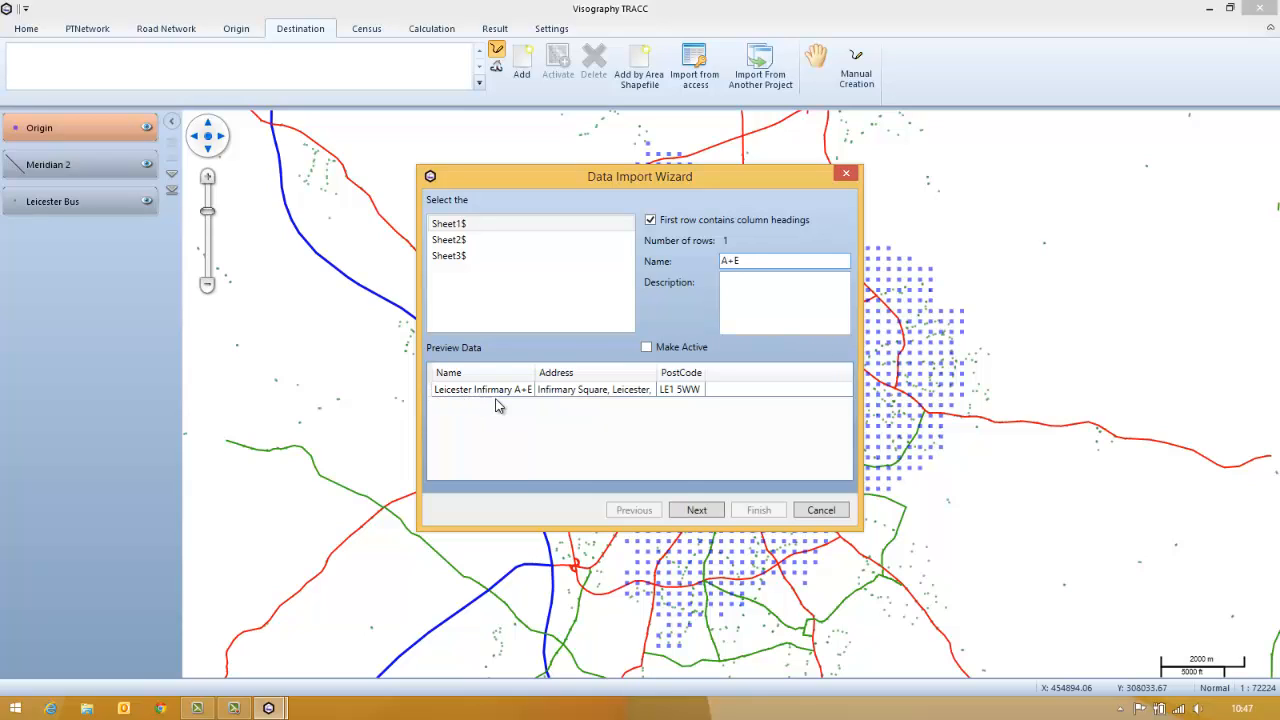
click(680, 349)
click(697, 510)
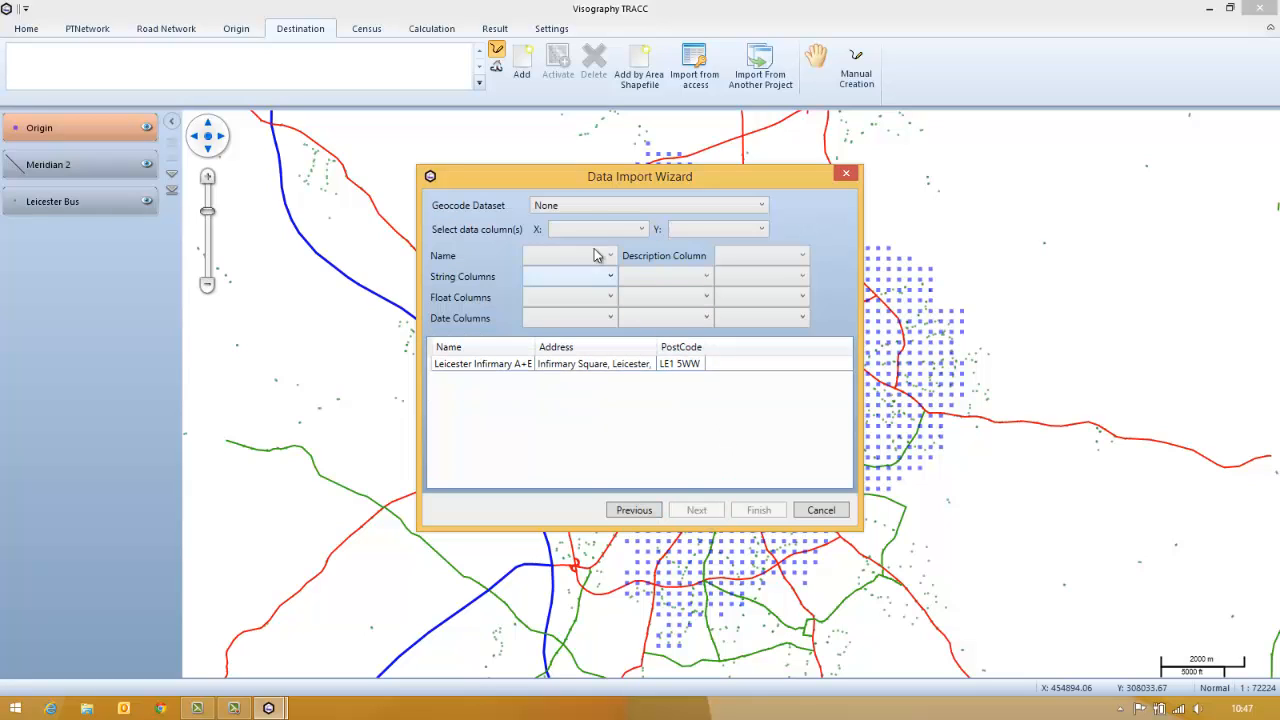
Geocode the destinations with OSCodePoint using the PostCode column, set Name as the name column, and complete the import
click(594, 209)
click(600, 237)
click(603, 232)
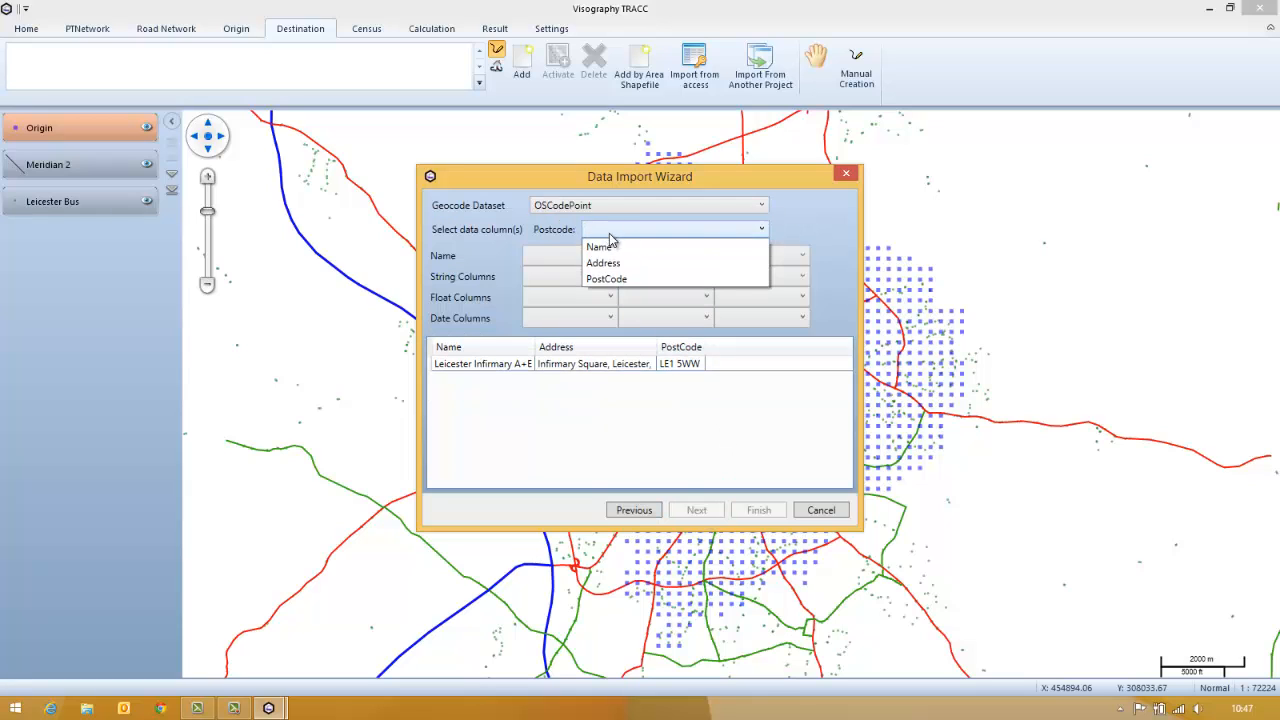
click(610, 279)
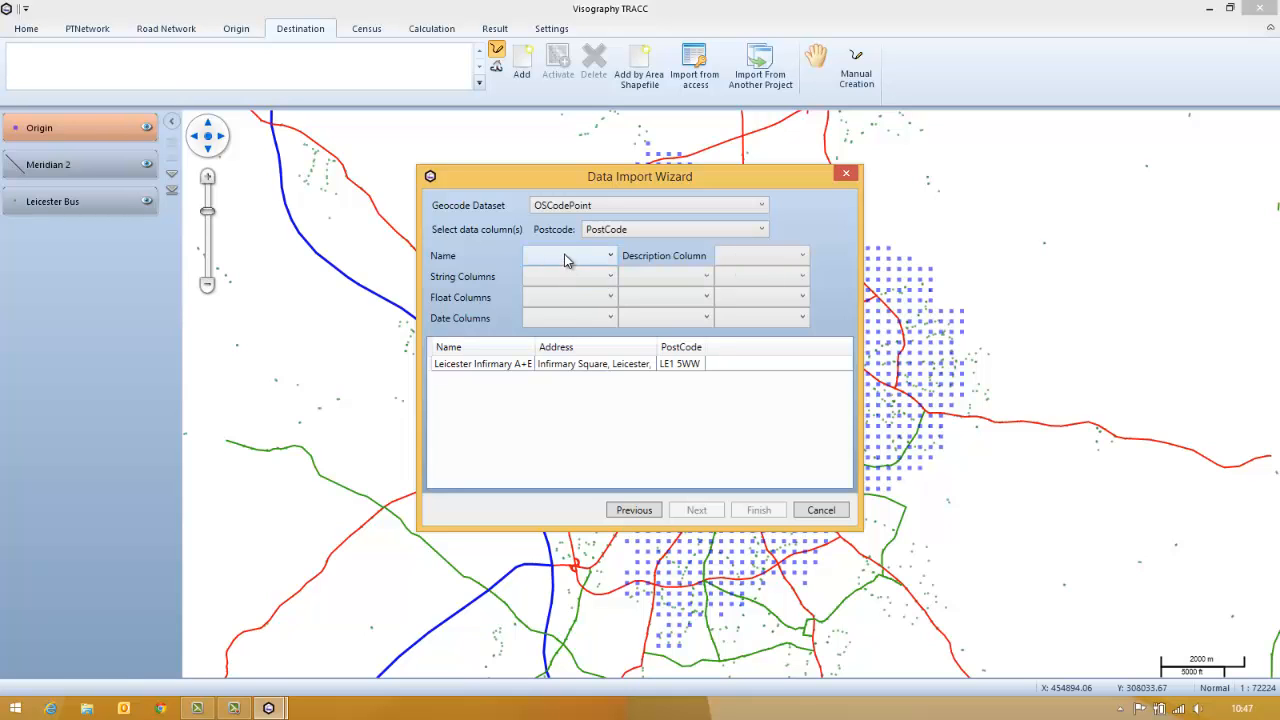
click(566, 257)
click(574, 276)
click(760, 511)
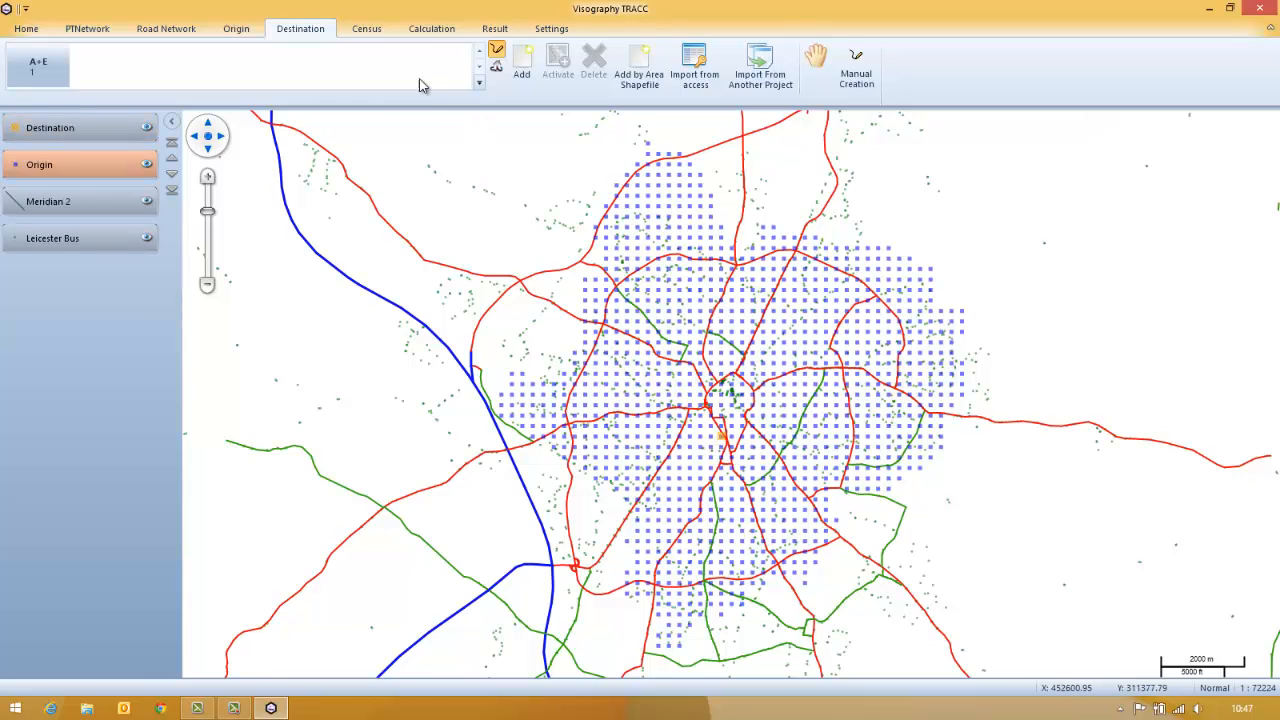
Start an origin-destination calculation that uses Public Transport and Road Network
click(432, 30)
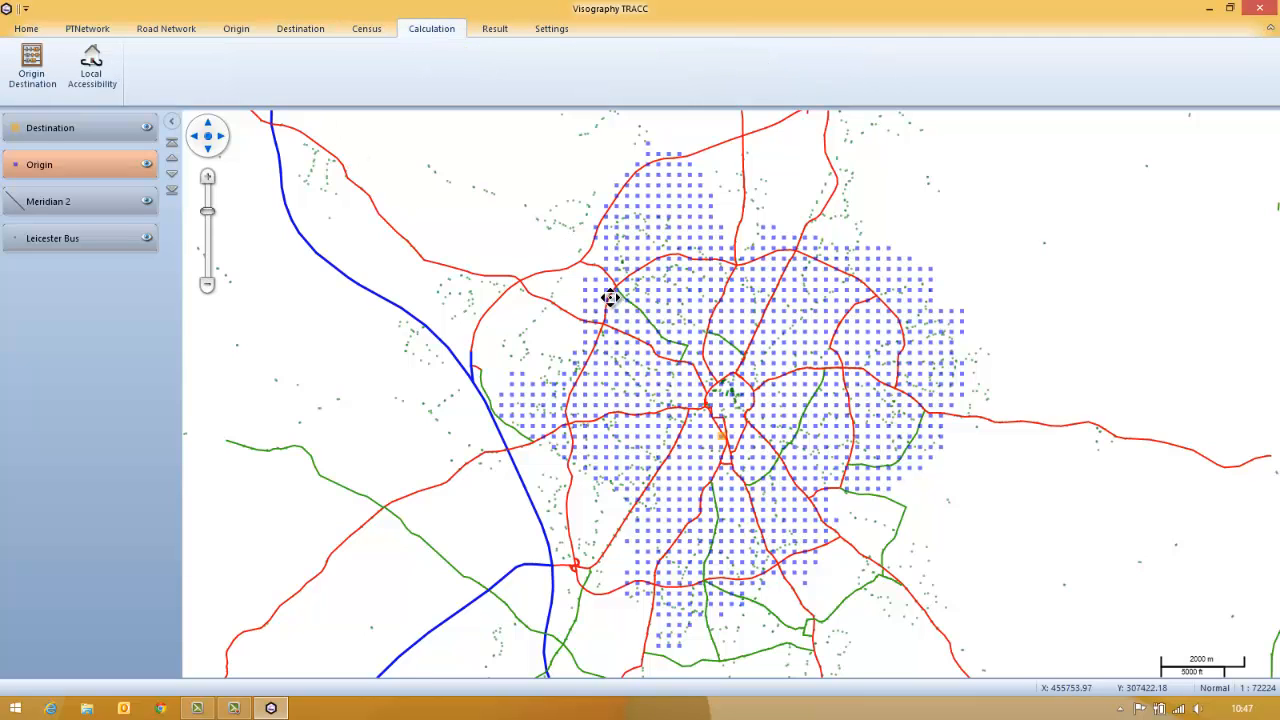
click(32, 65)
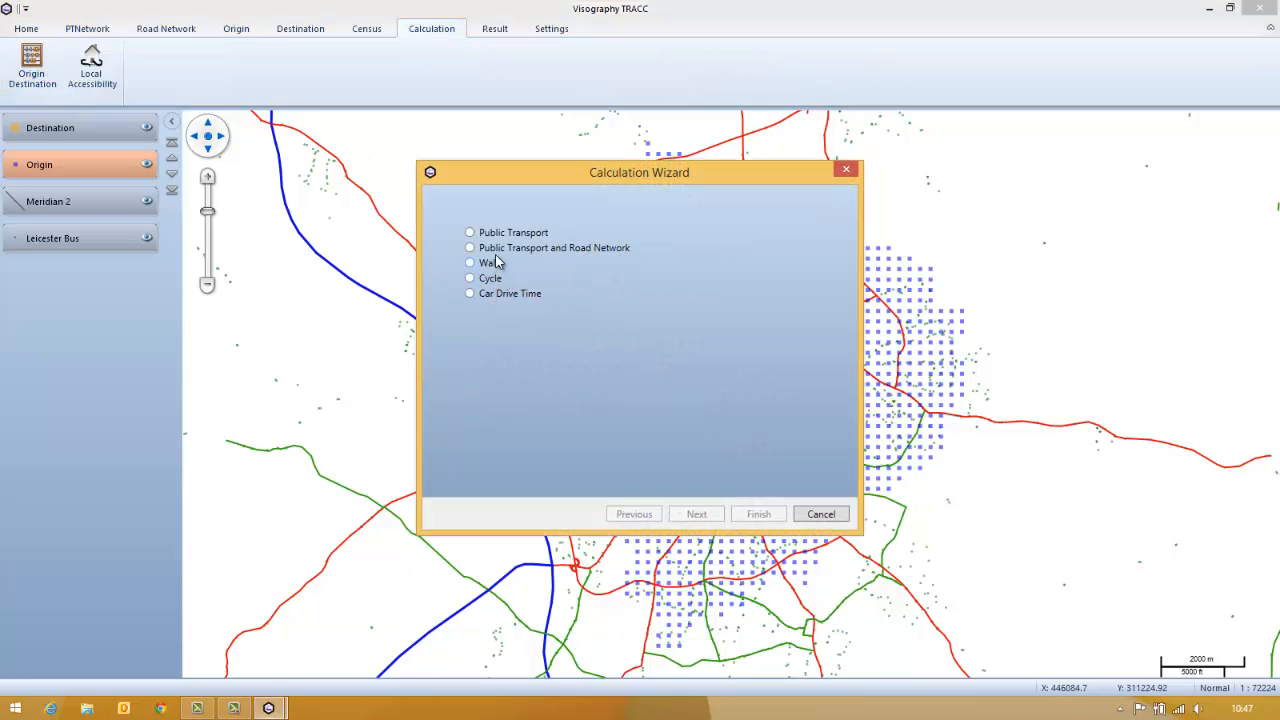
click(496, 249)
click(695, 514)
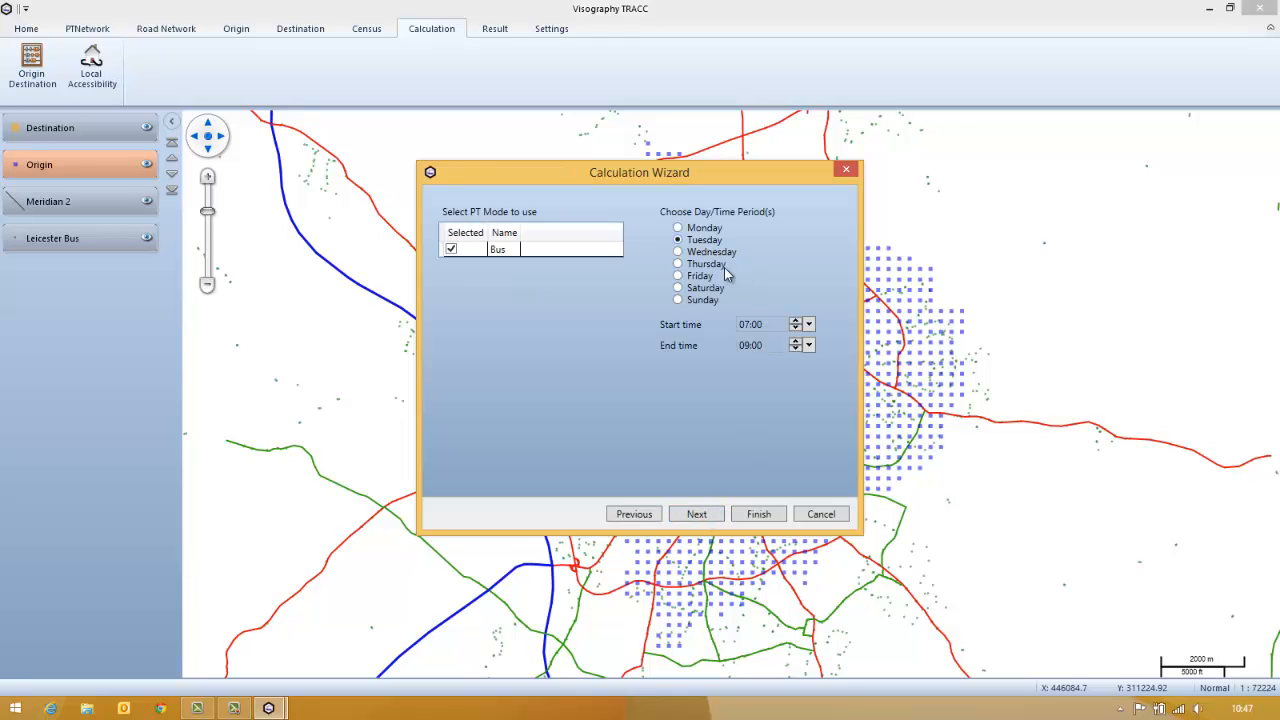
Set the Tuesday bus calculation period to 10:00–12:00, keep the default parameters and outbound direction, and run it as Result 1
text(0)
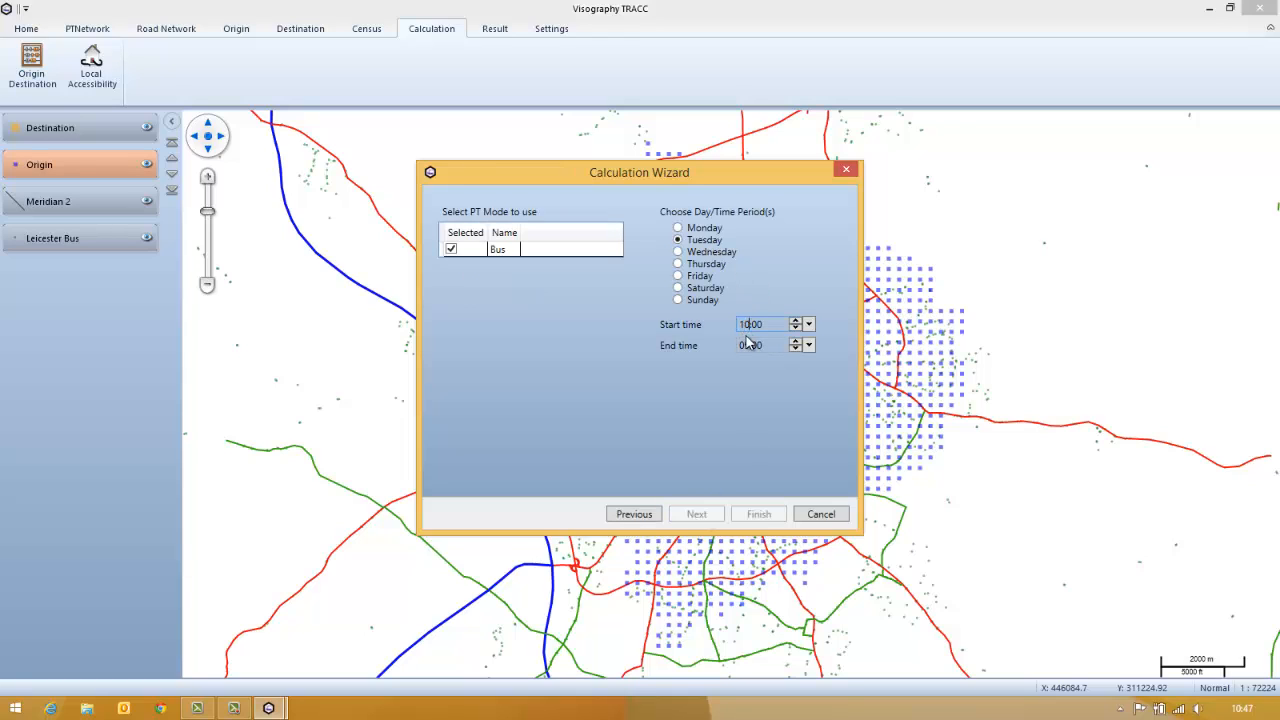
text(12)
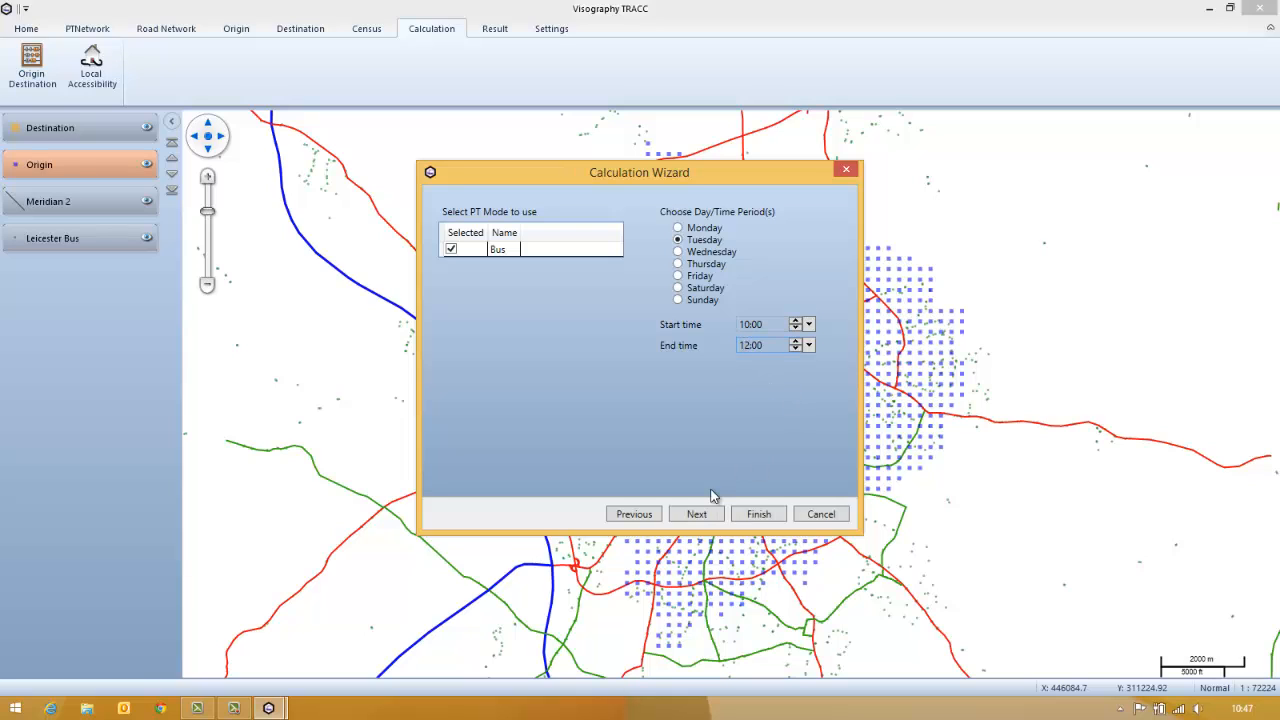
click(697, 514)
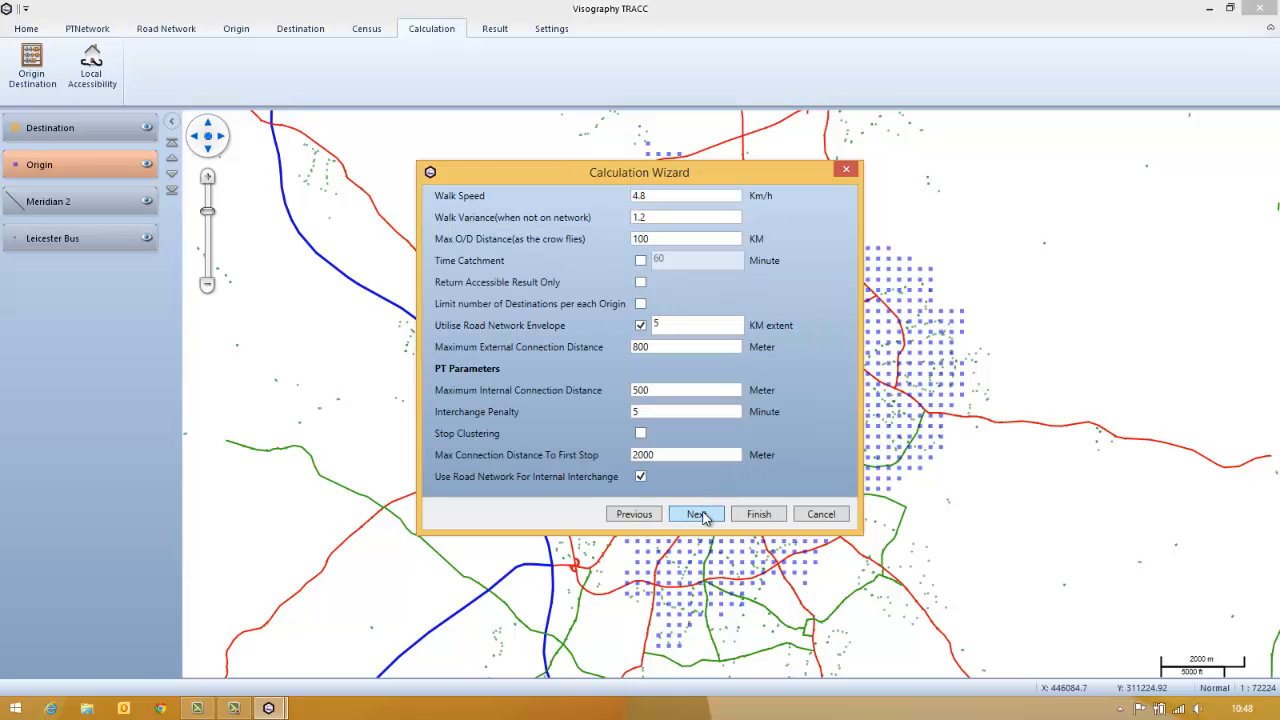
click(700, 514)
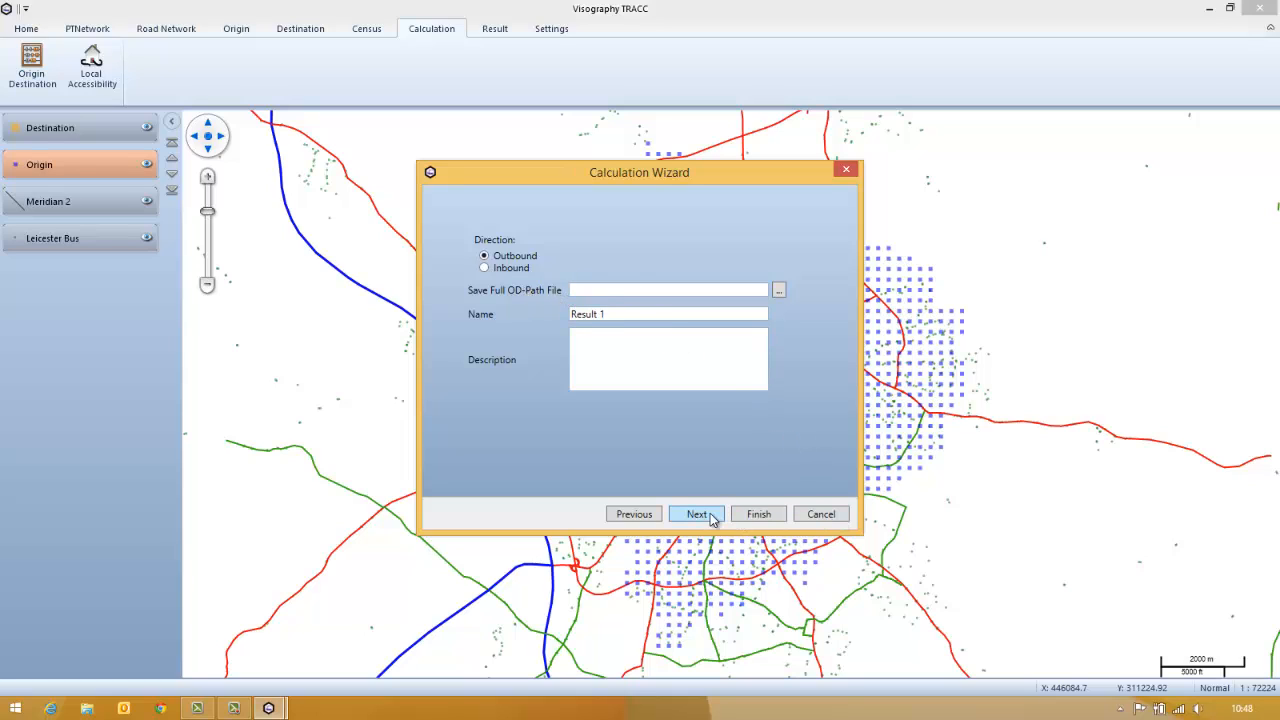
click(742, 514)
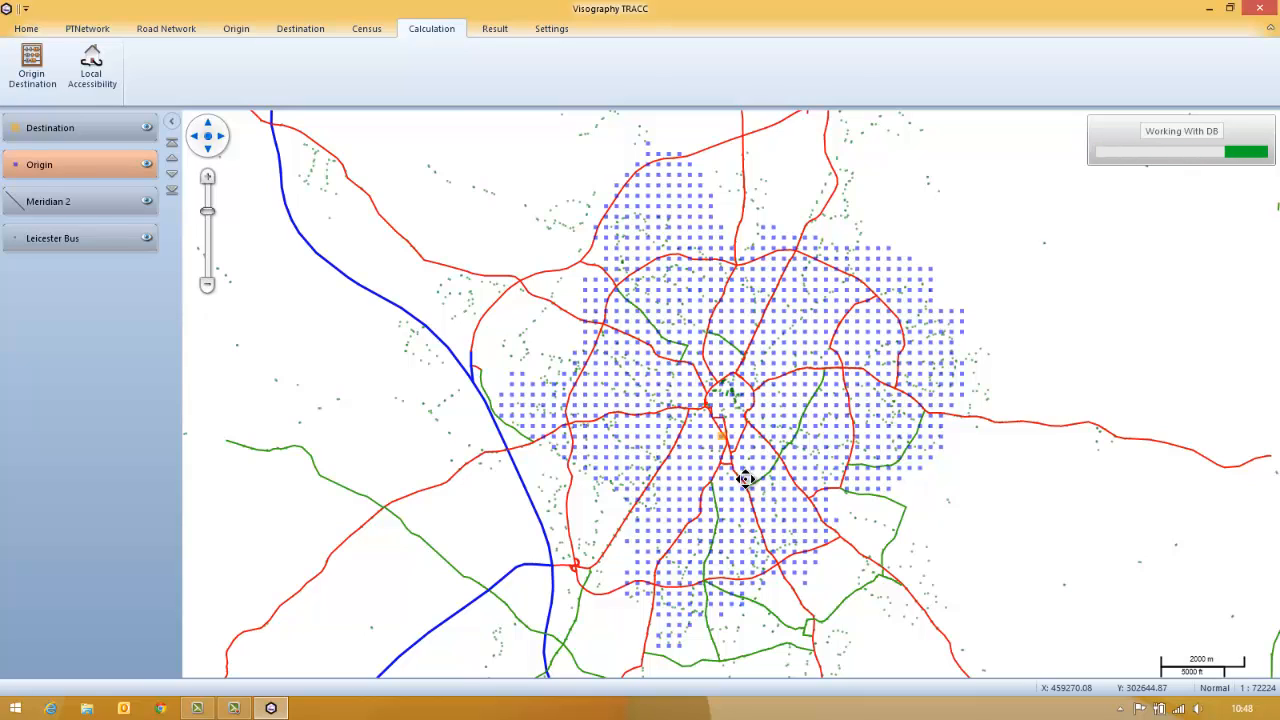
click(245, 31)
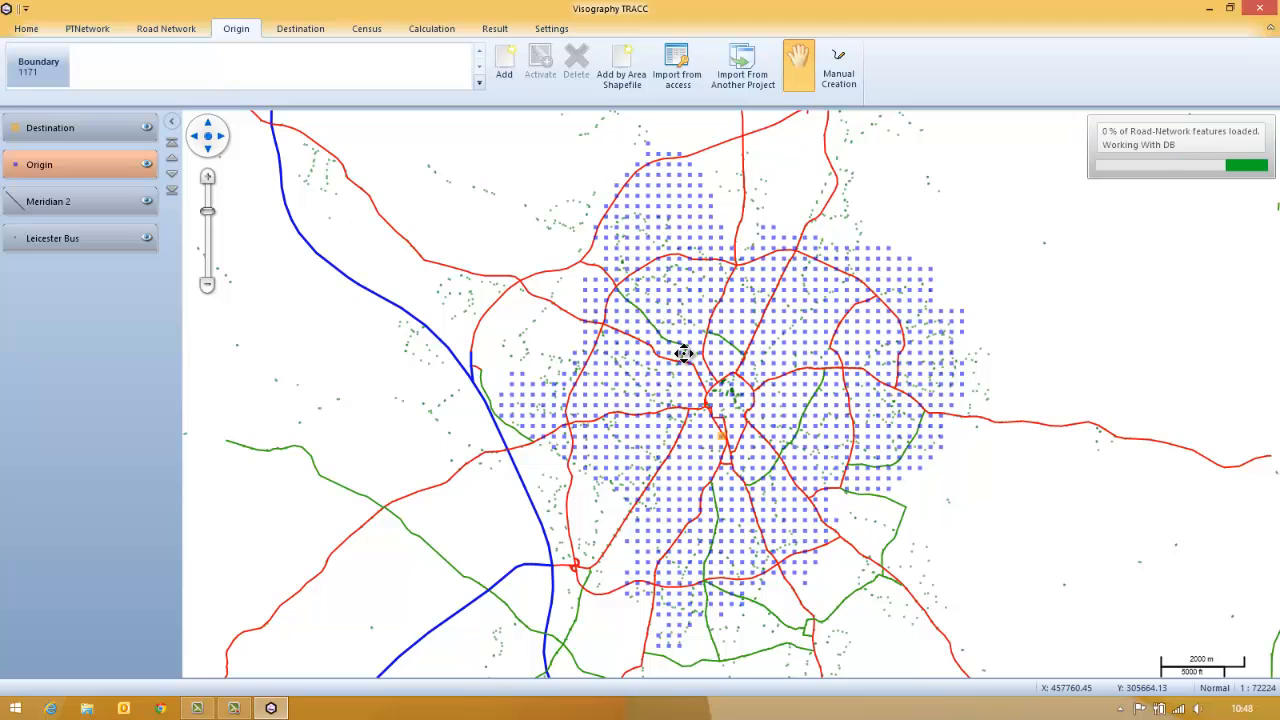
click(303, 31)
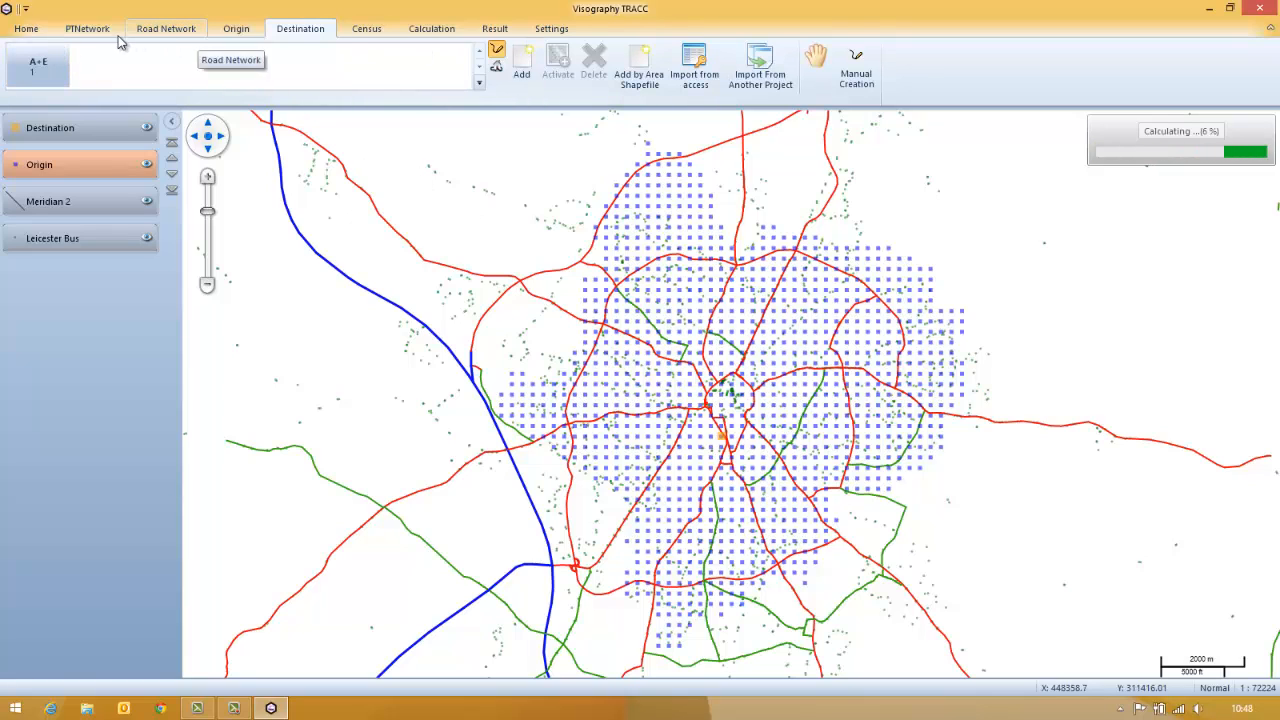
click(87, 30)
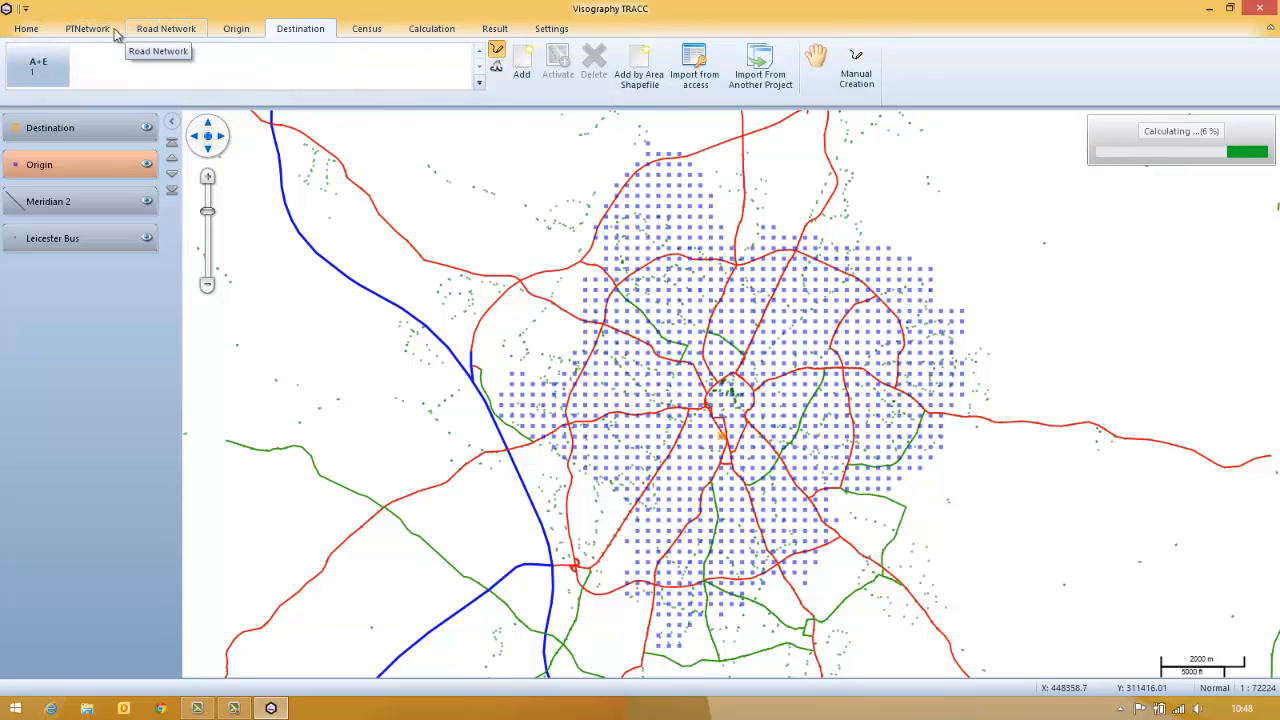
click(150, 32)
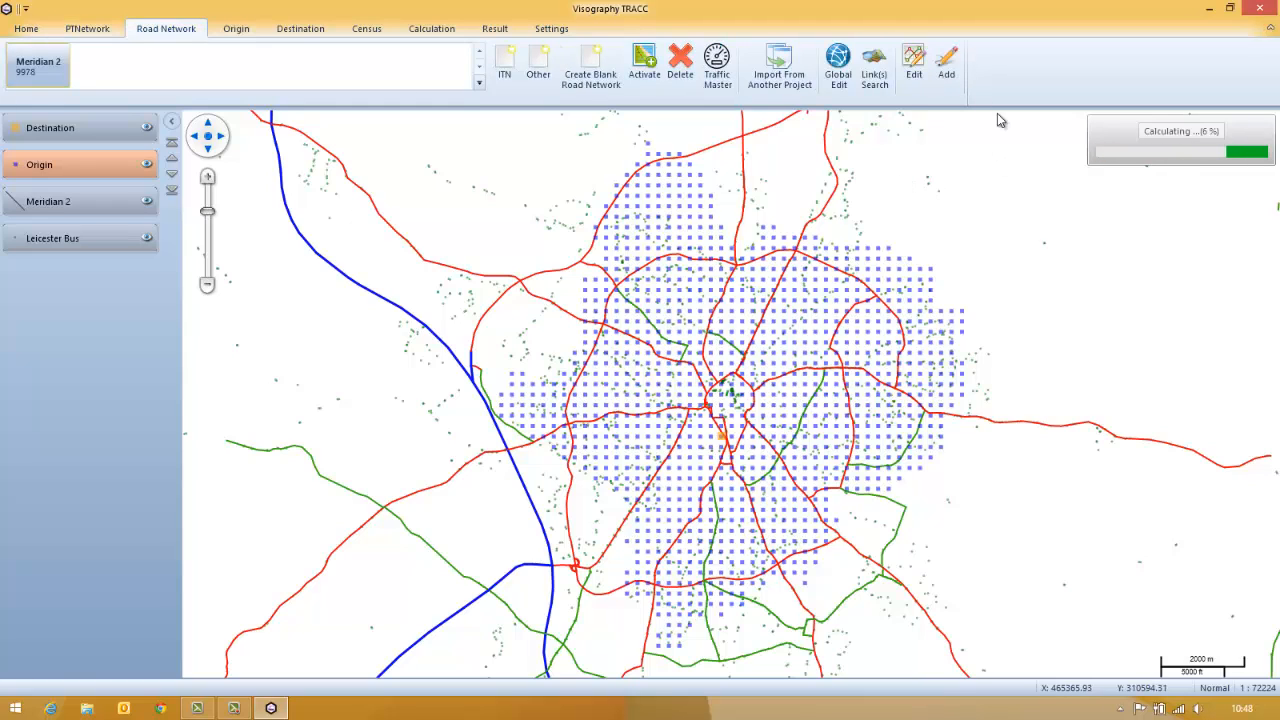
click(87, 30)
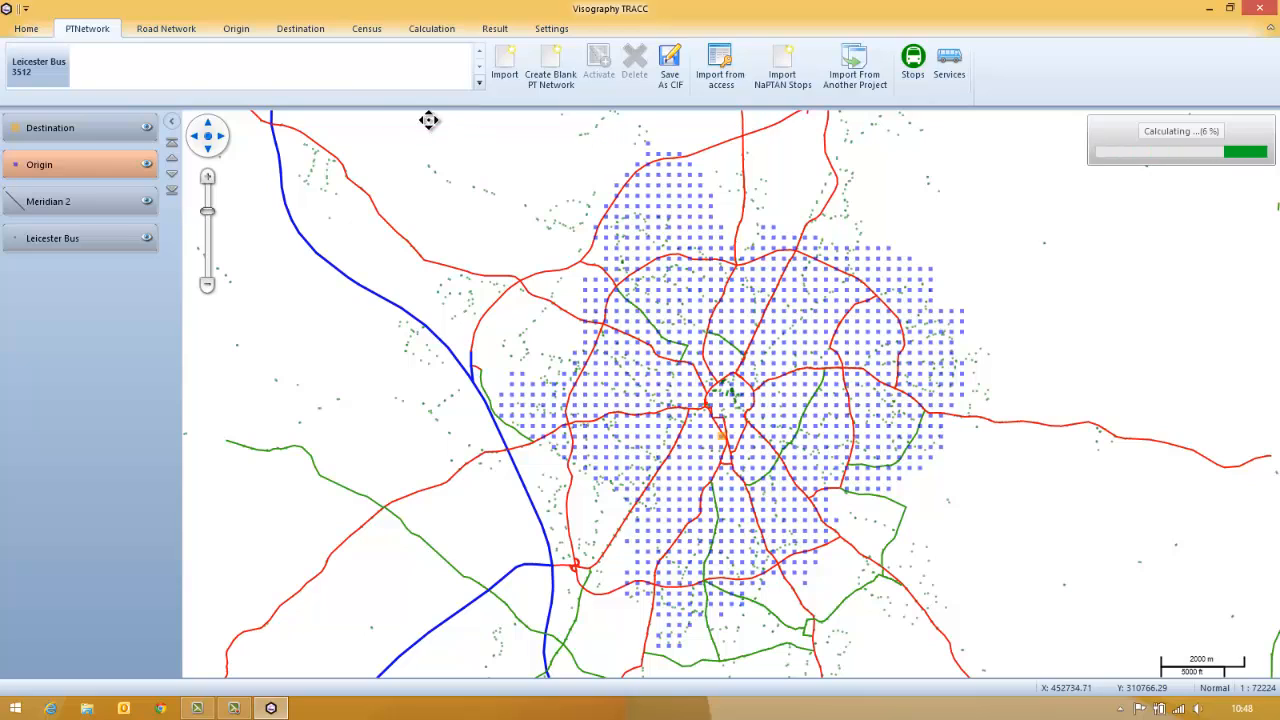
click(237, 30)
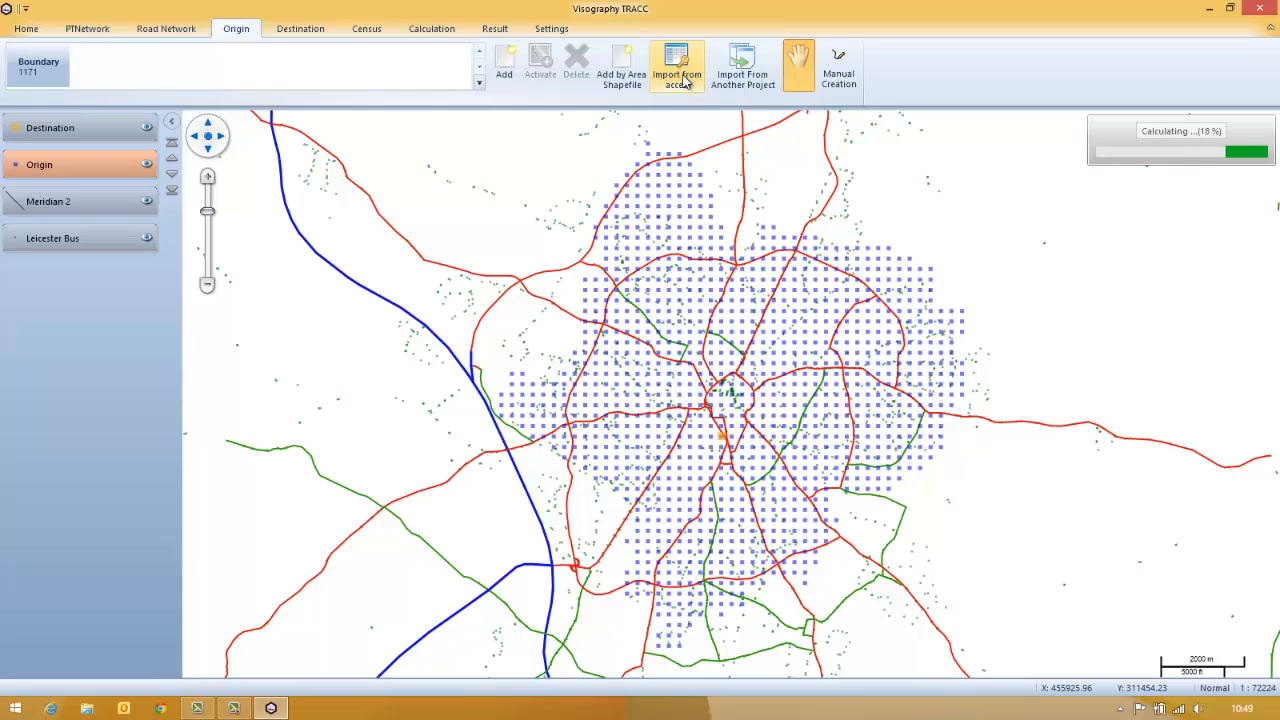
click(838, 68)
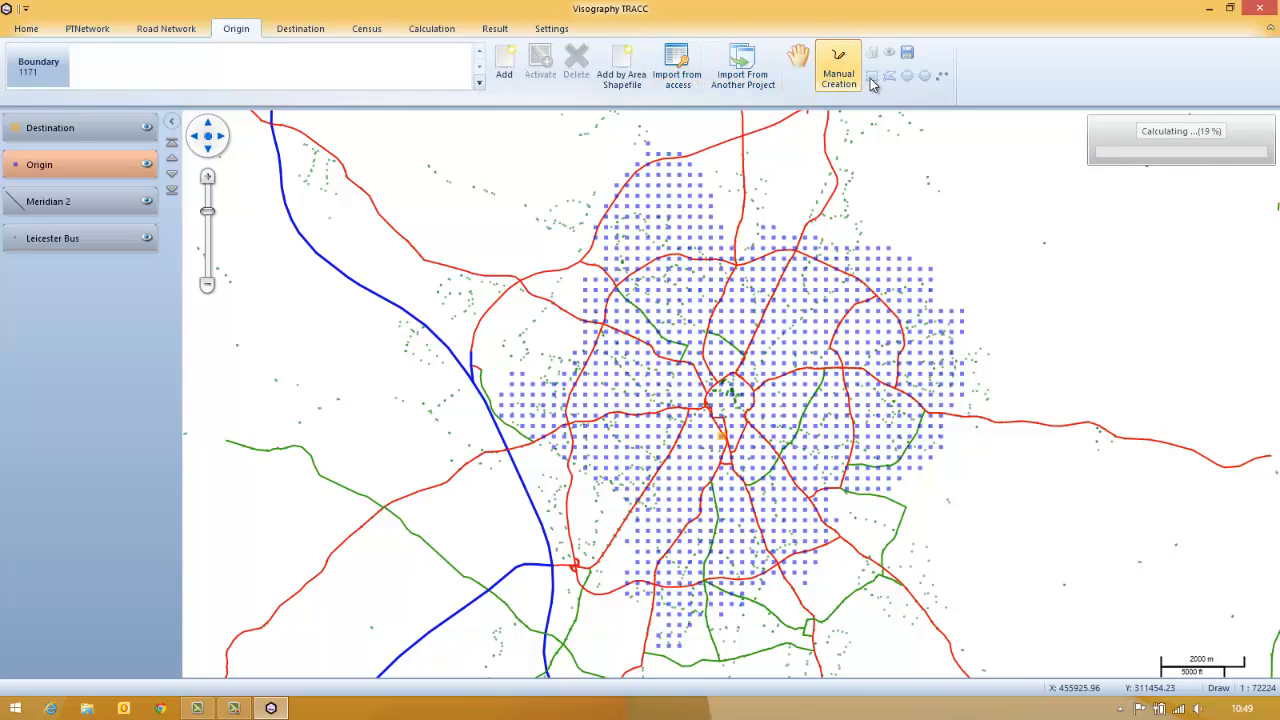
click(798, 72)
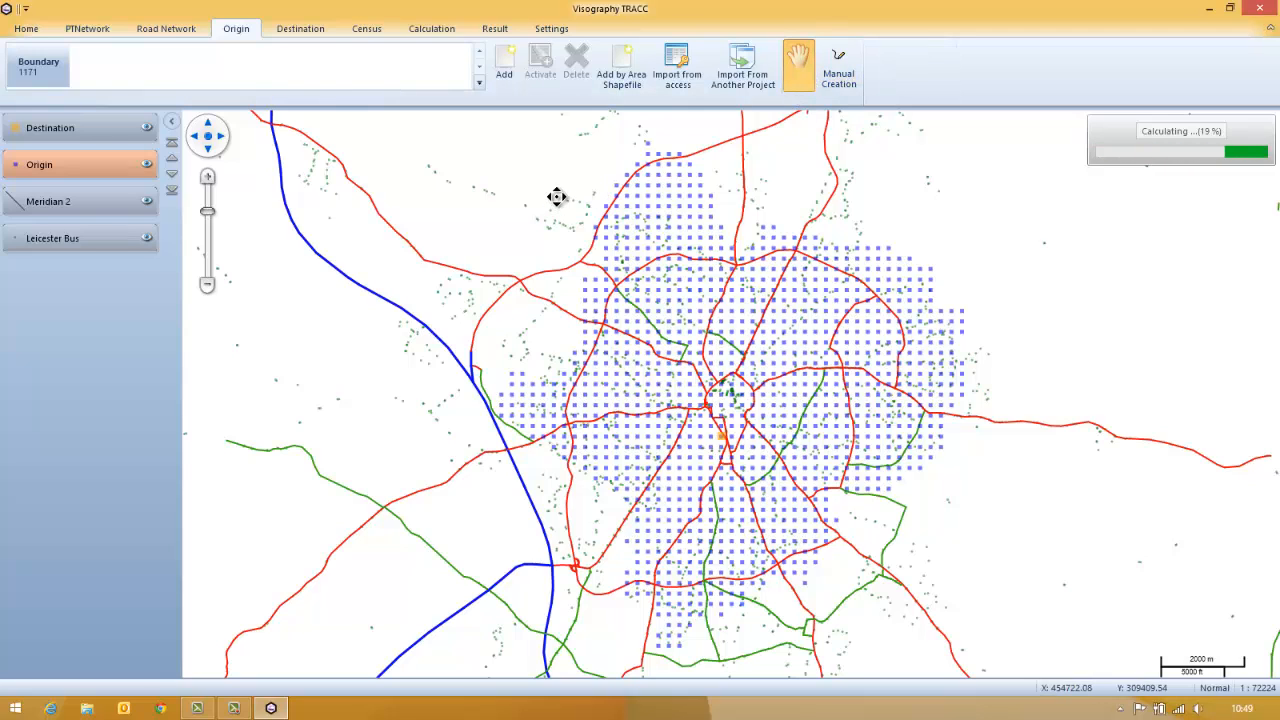
click(315, 33)
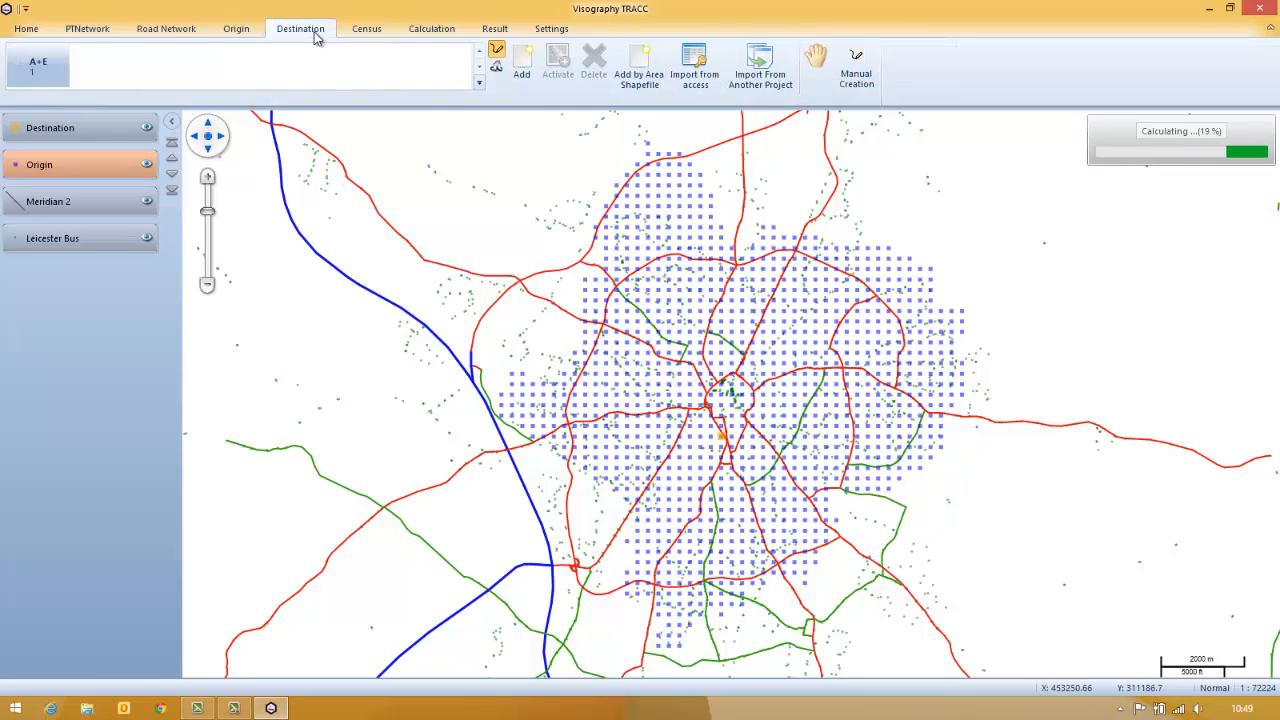
click(366, 28)
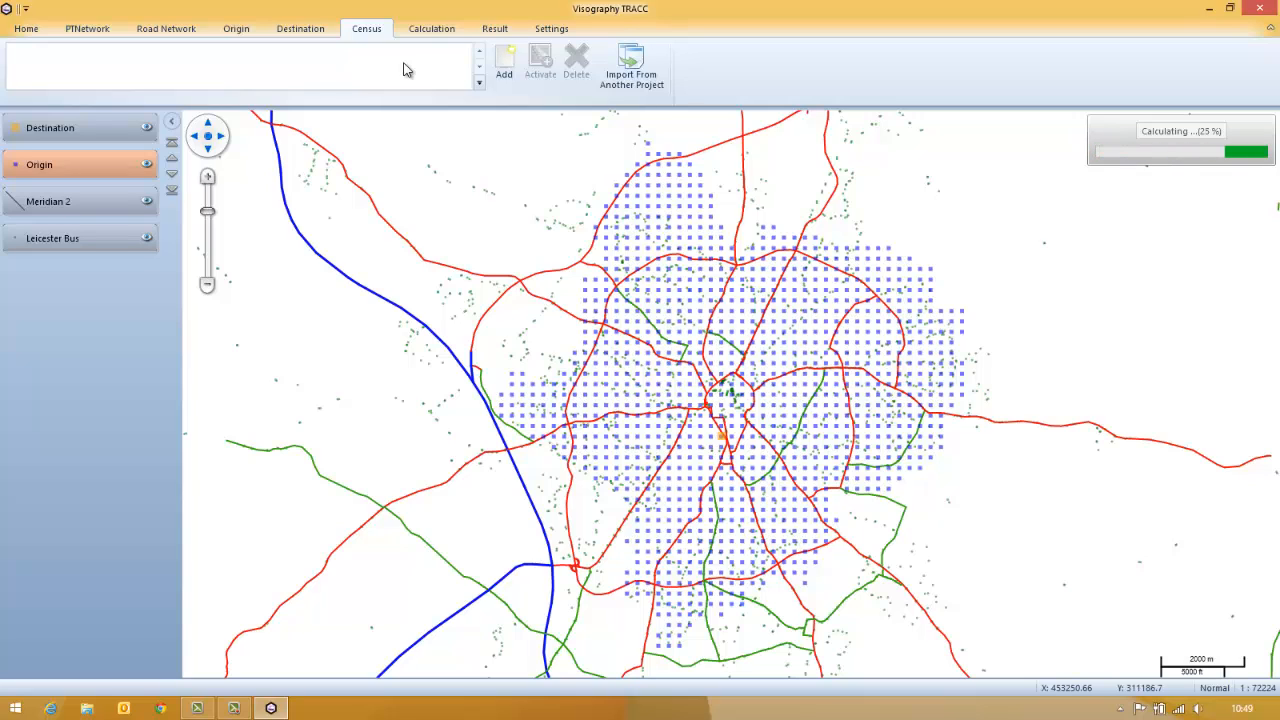
click(434, 29)
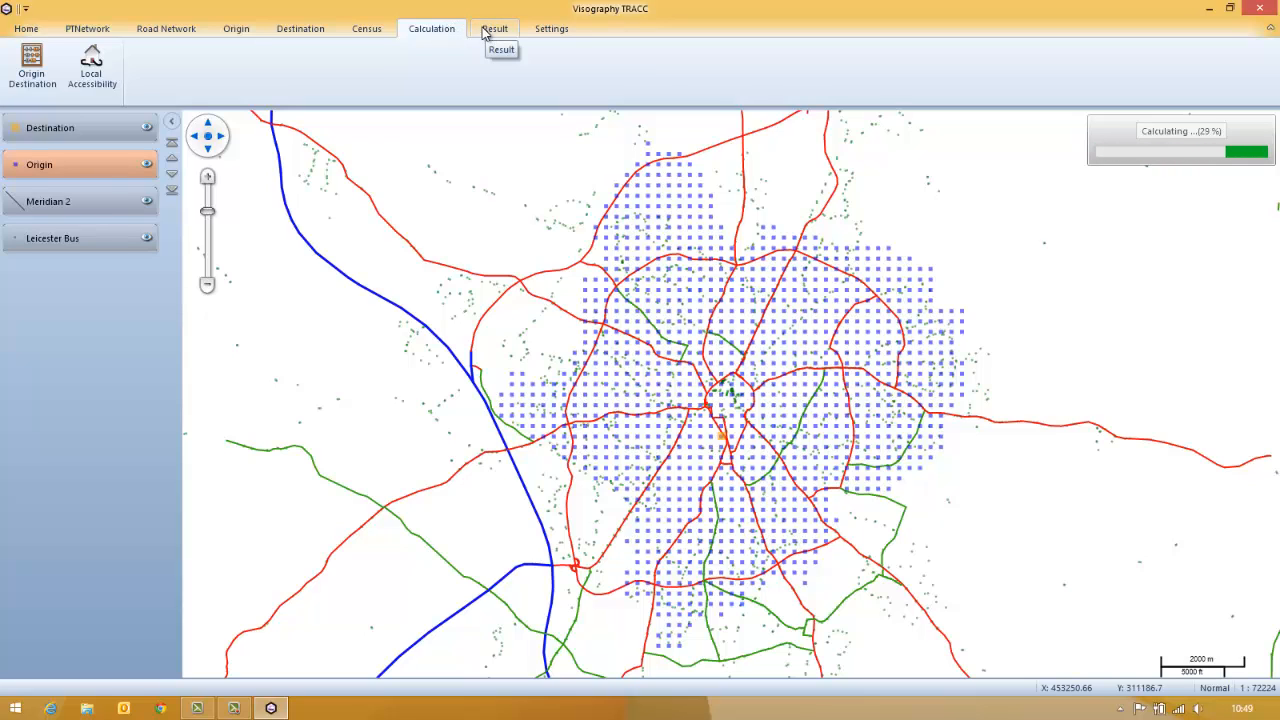
click(552, 28)
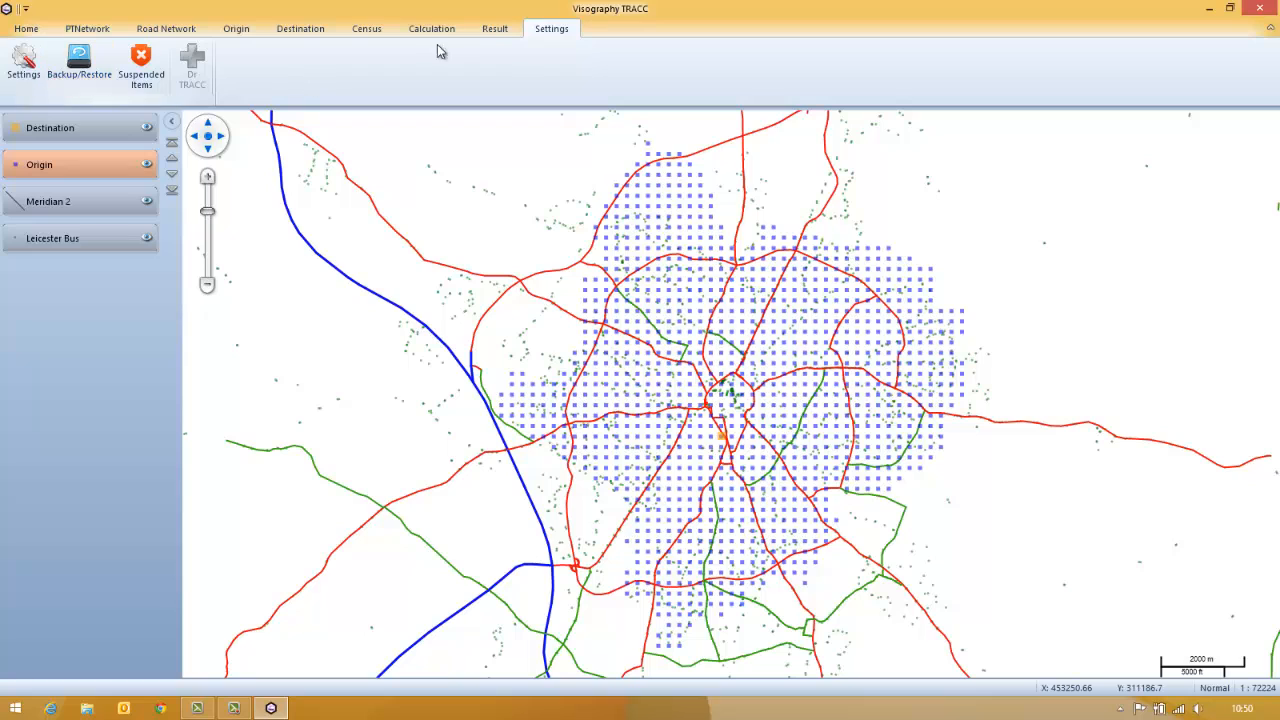
Create a contour report of Result 1 with three ranges up to 10, 20 and 30, and hide the Origin layer
click(495, 30)
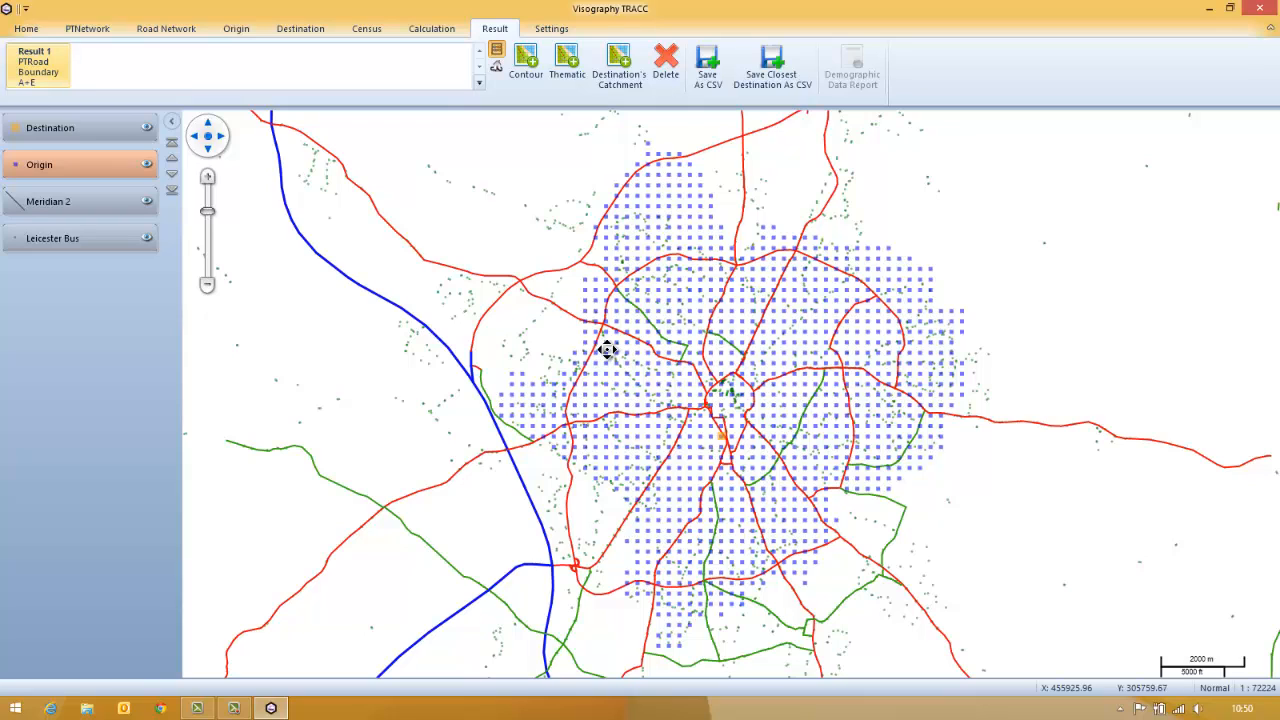
double_click(40, 78)
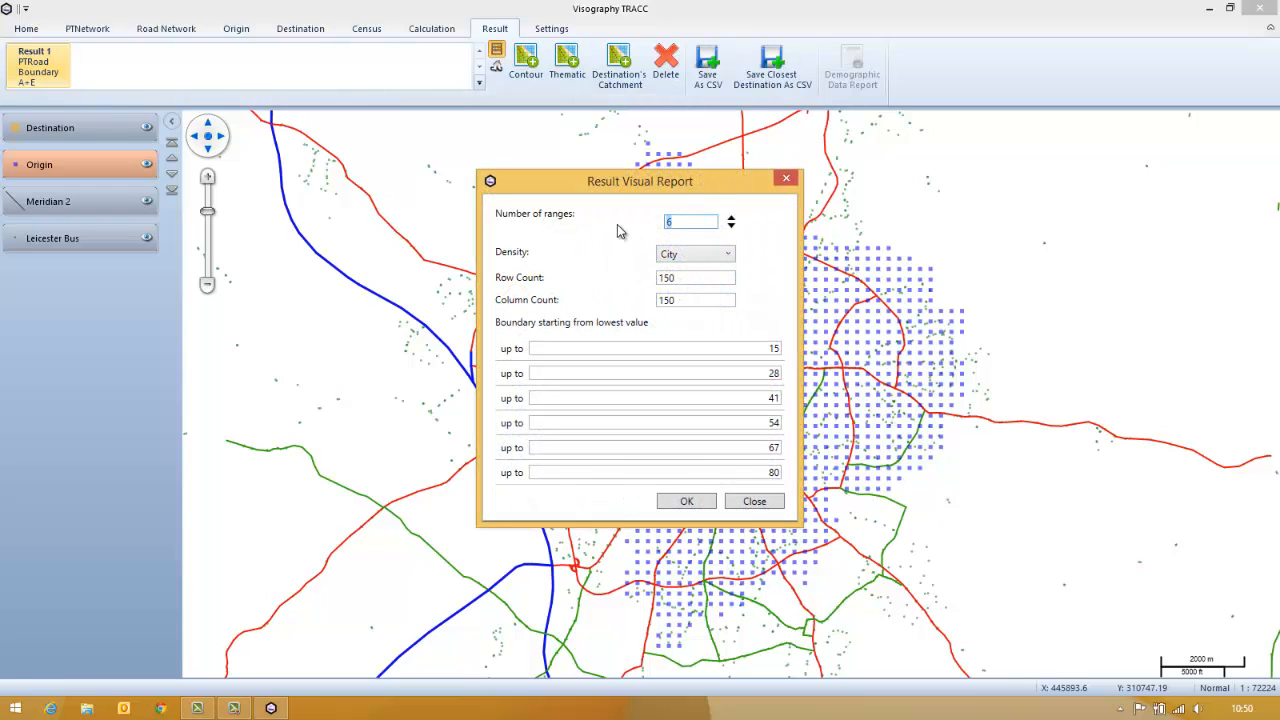
text(3)
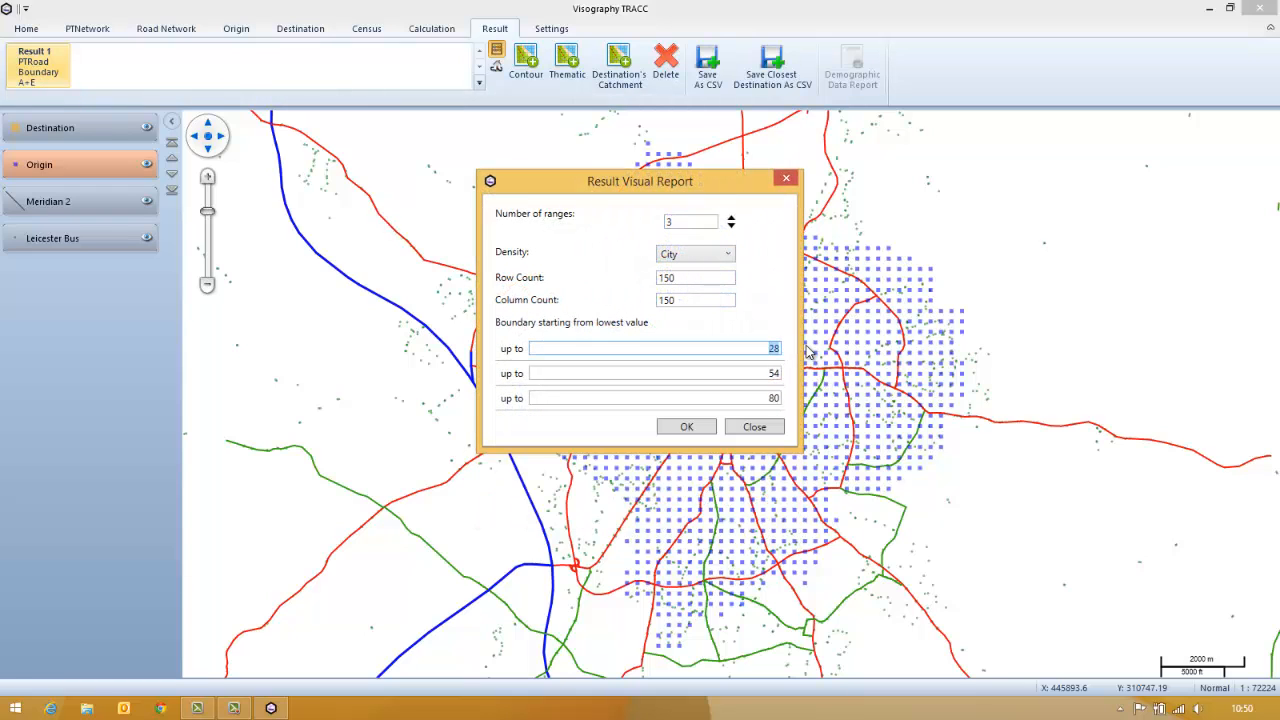
key(Tab)
text(20)
key(Tab)
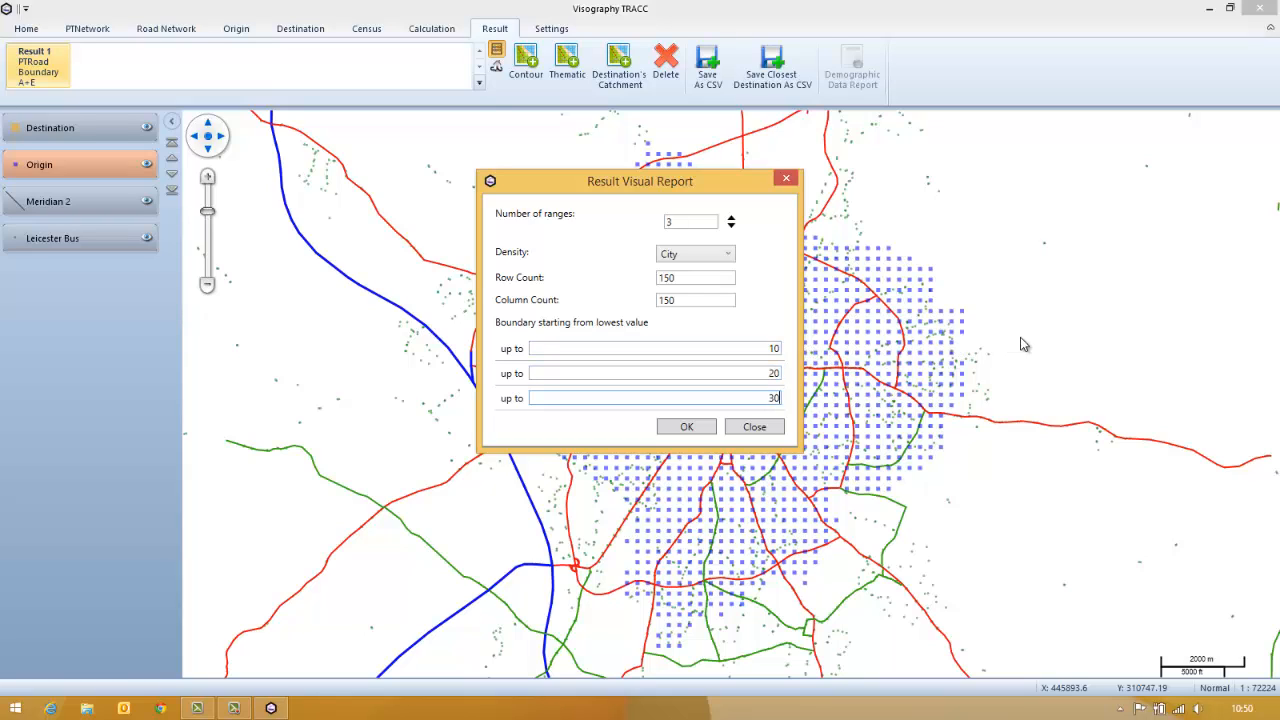
click(693, 434)
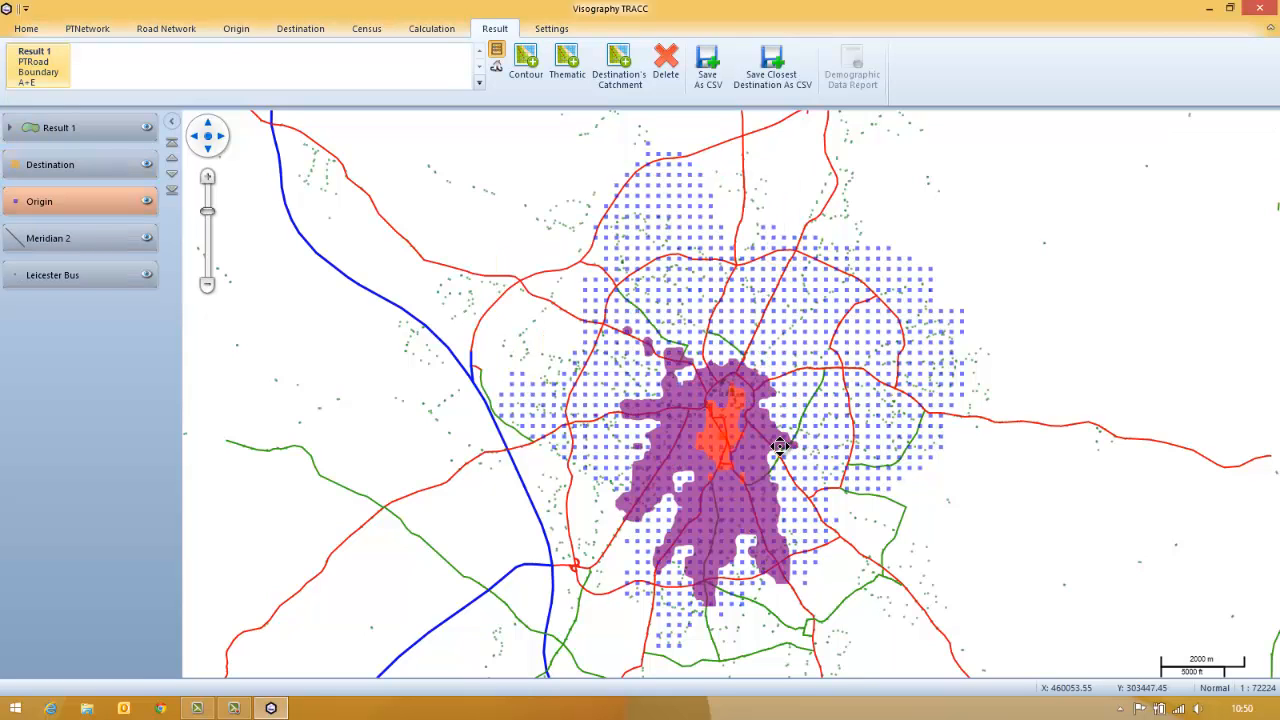
click(147, 201)
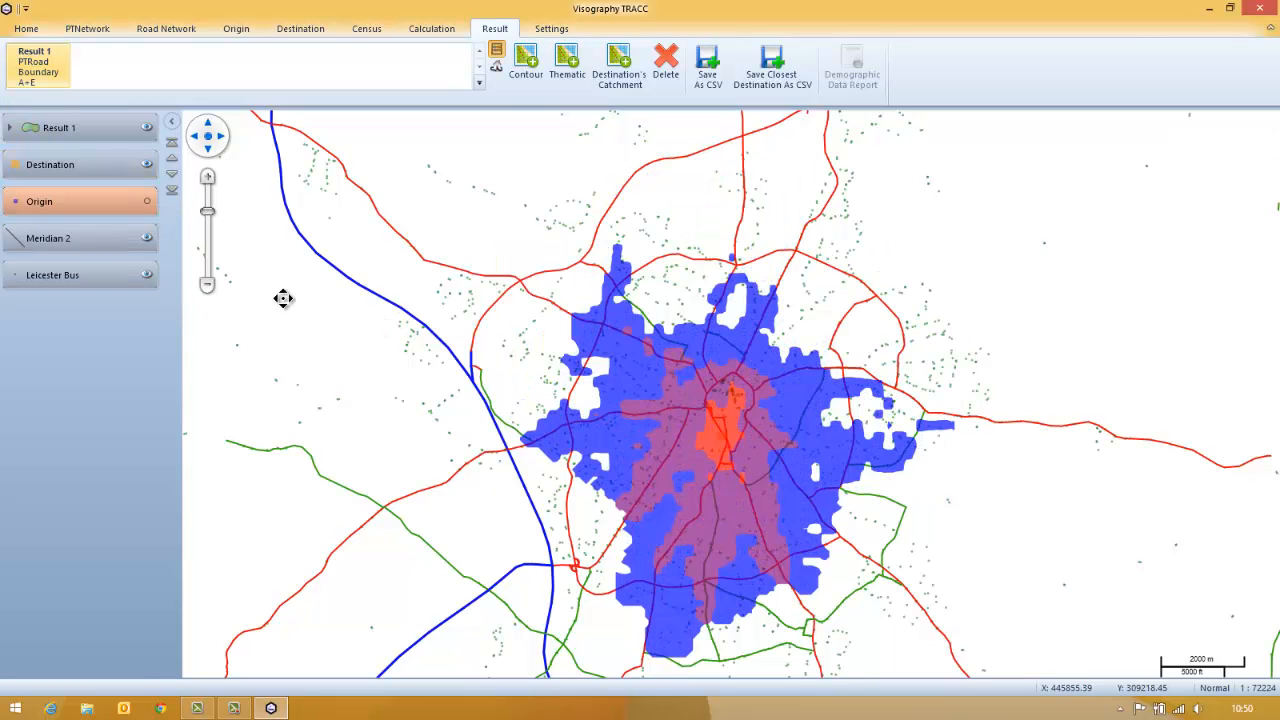
Begin restyling the Result 1 contour layer and colour its 0 to 10 range green
click(81, 138)
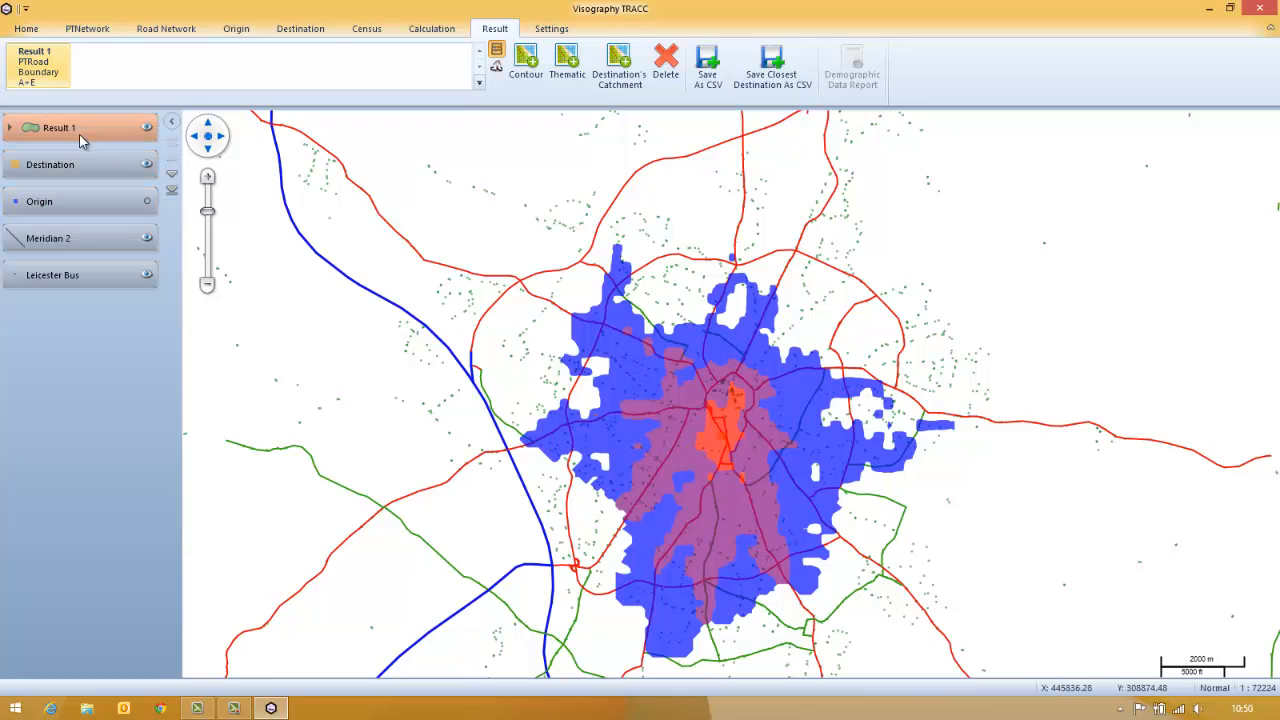
click(9, 129)
right_click(62, 131)
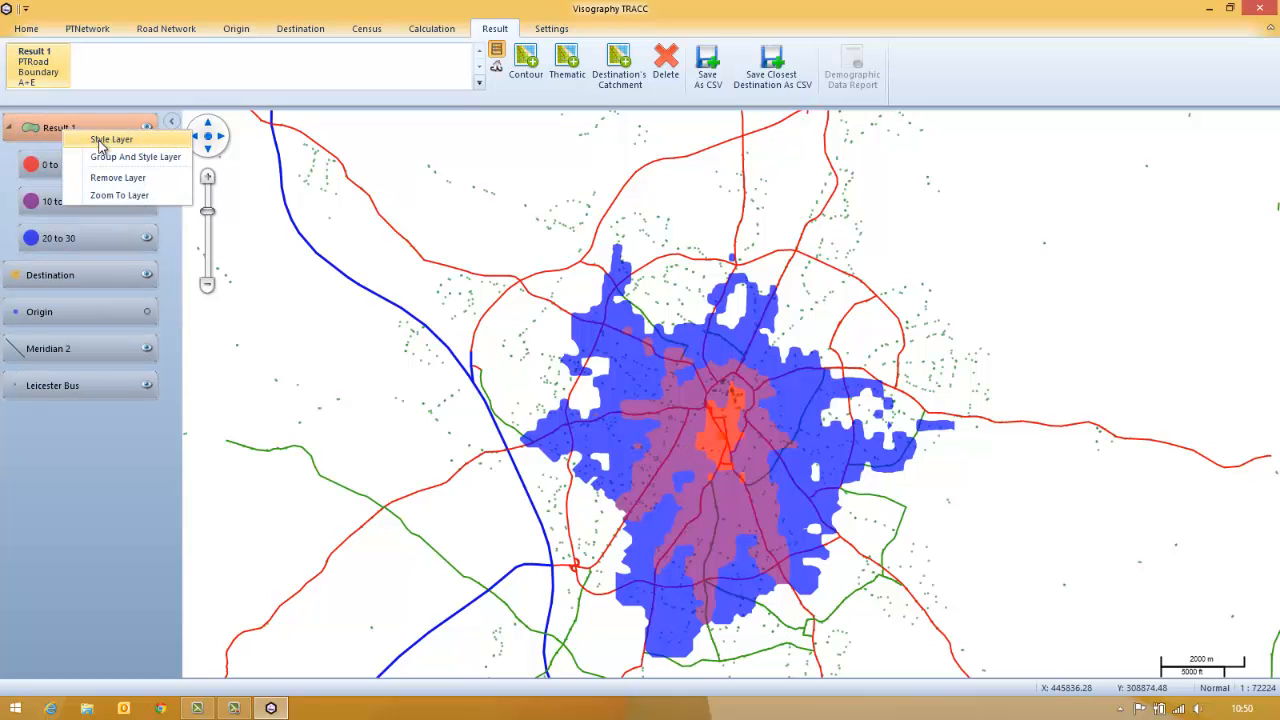
click(100, 146)
click(552, 231)
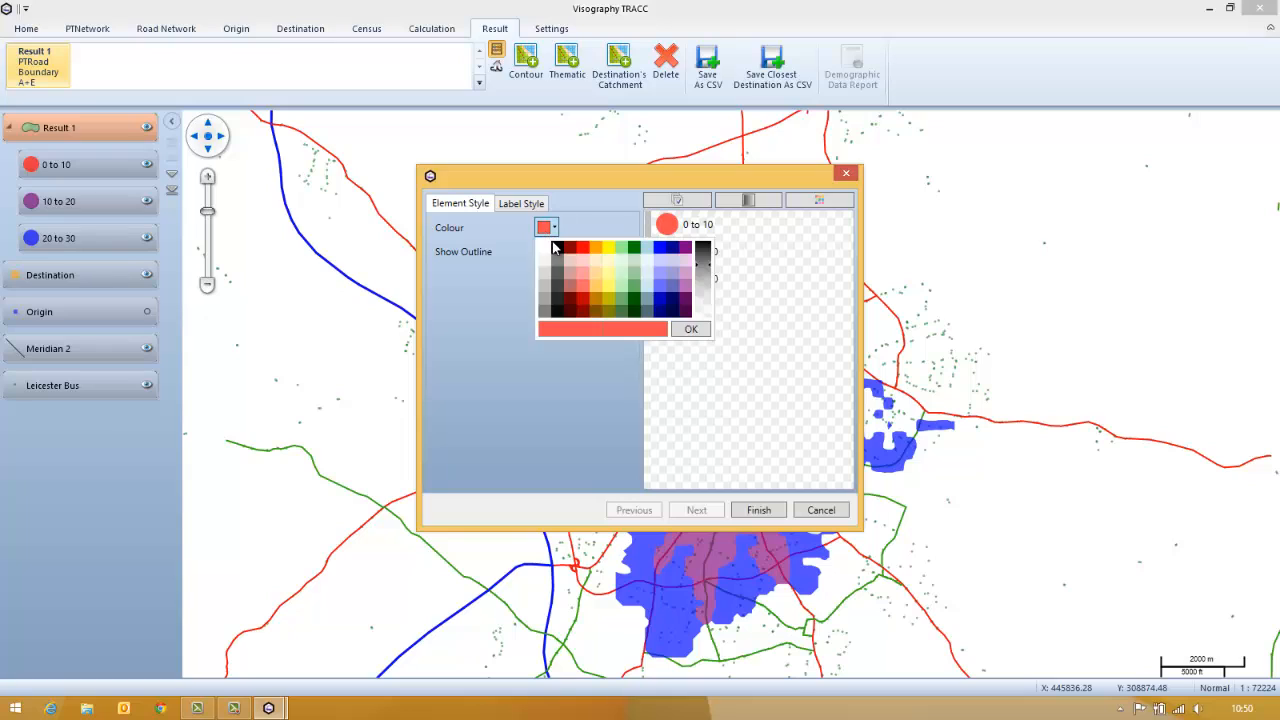
click(691, 330)
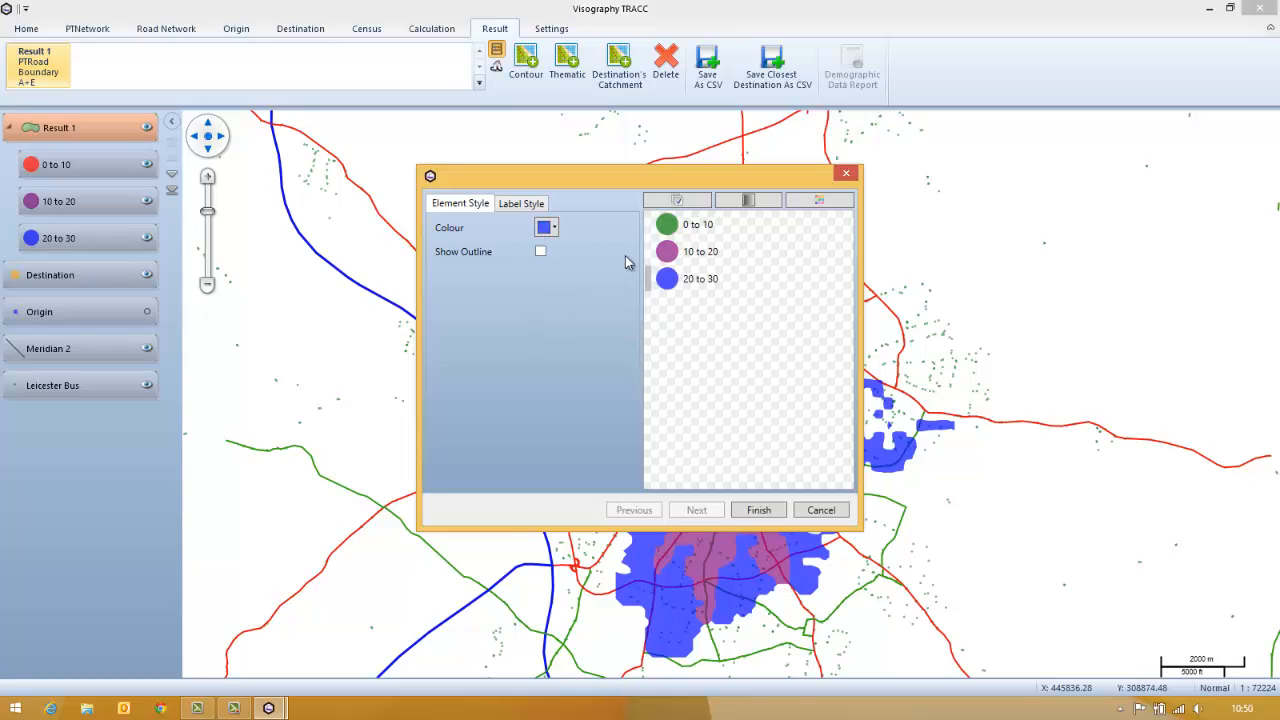
Colour the 20 to 30 range red, blend the 10 to 20 range as a gradient between green and red, and apply the style
click(555, 230)
click(587, 250)
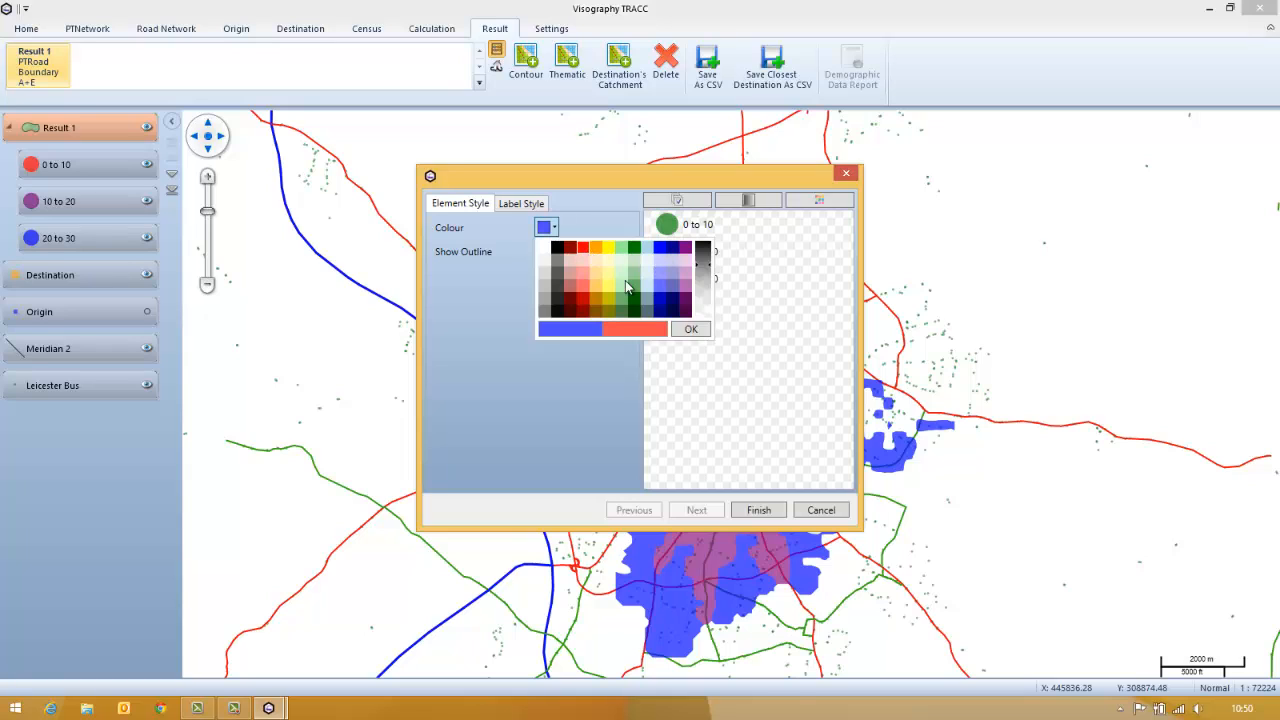
click(688, 327)
click(753, 205)
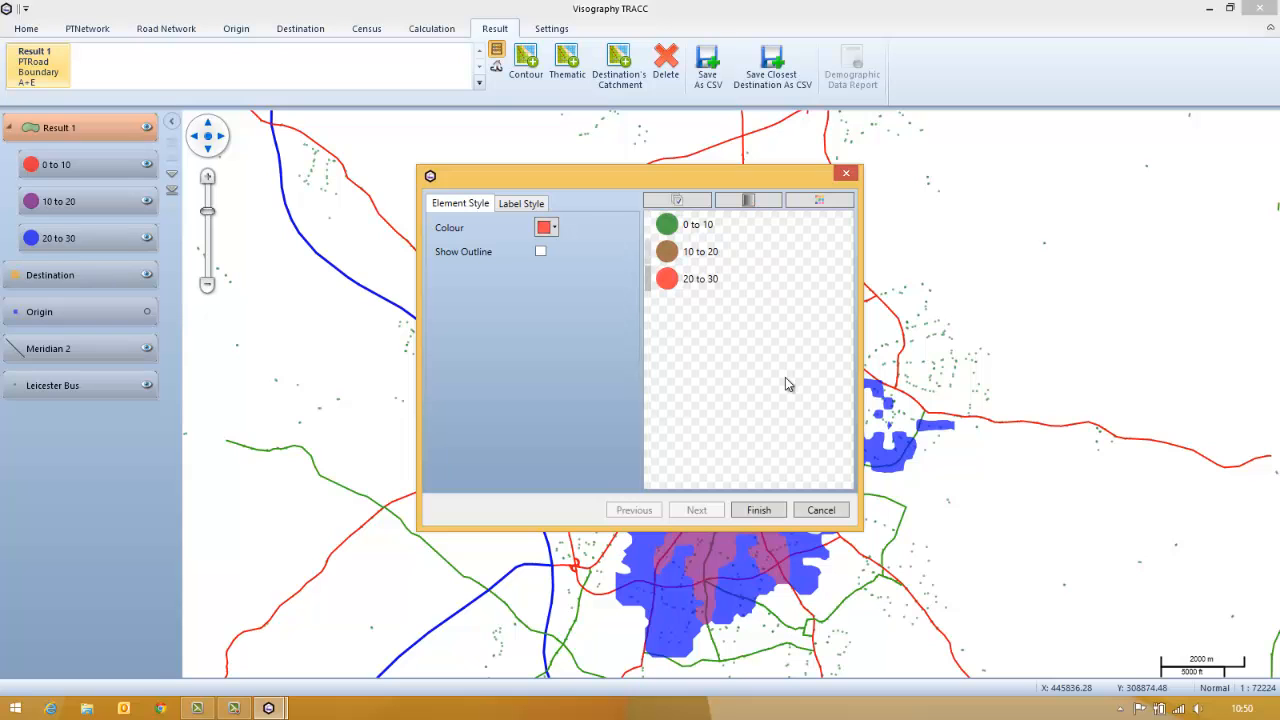
click(758, 510)
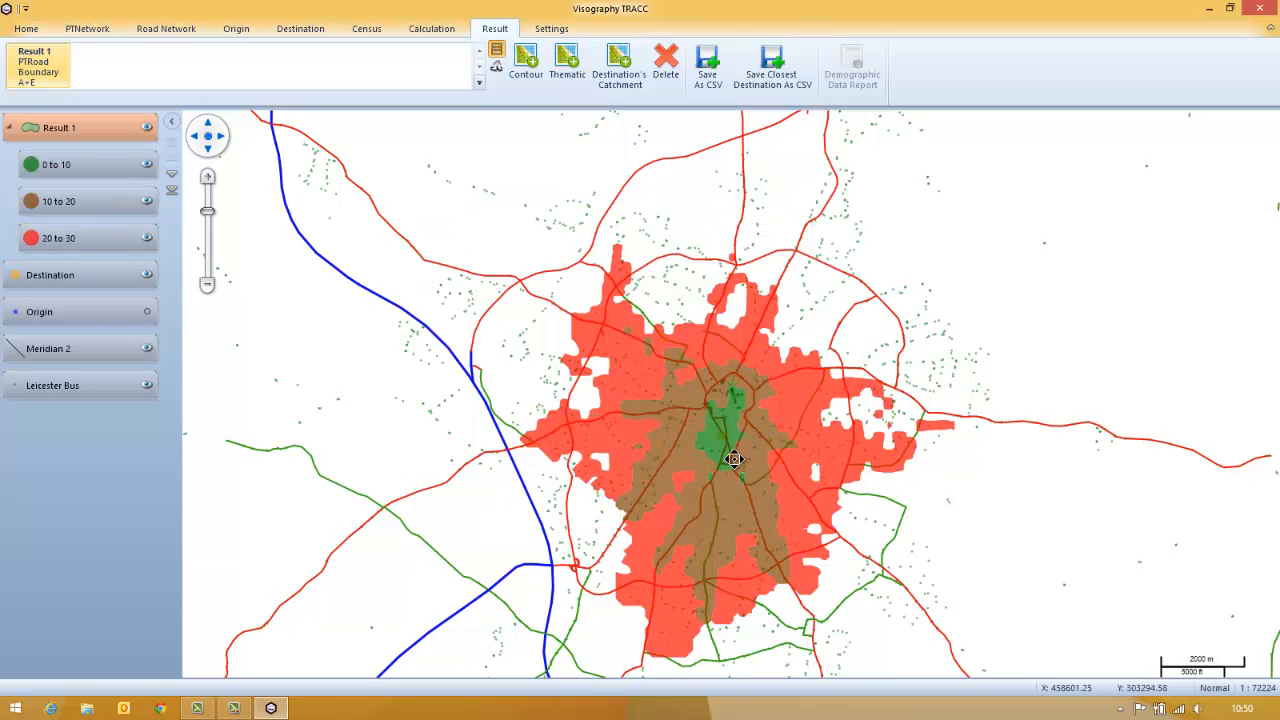
scroll(736, 450, up, 2)
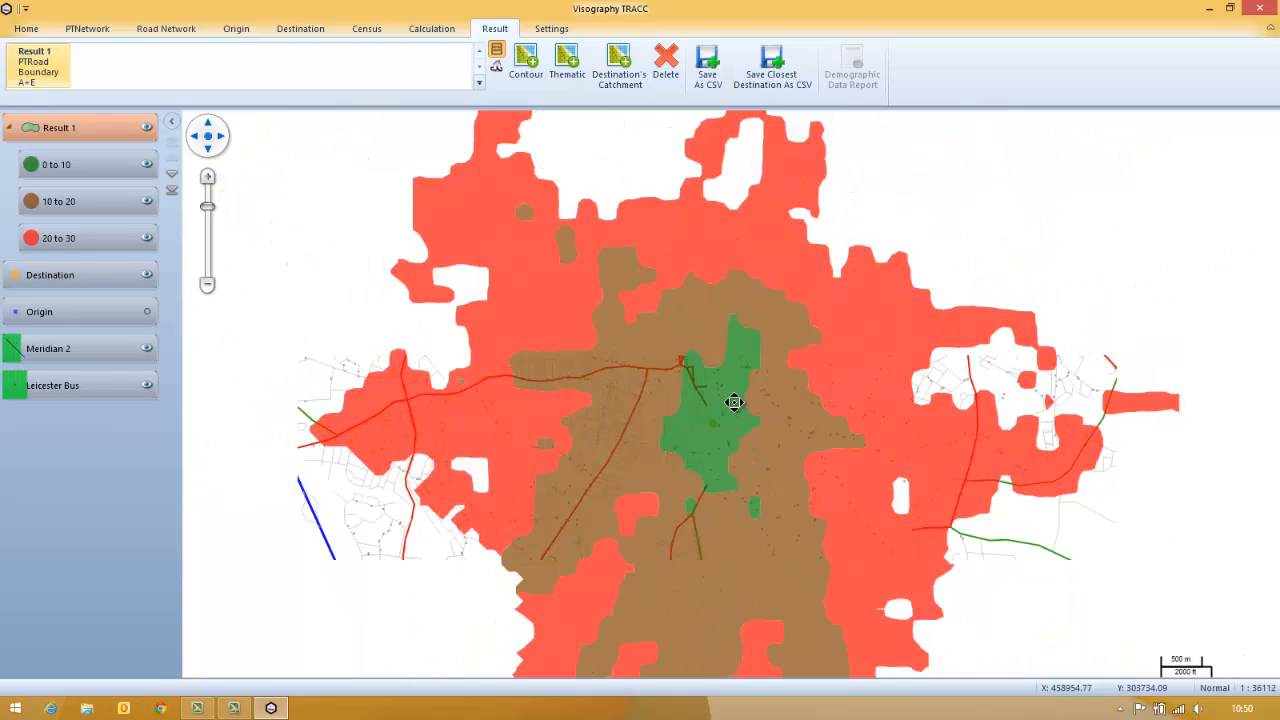